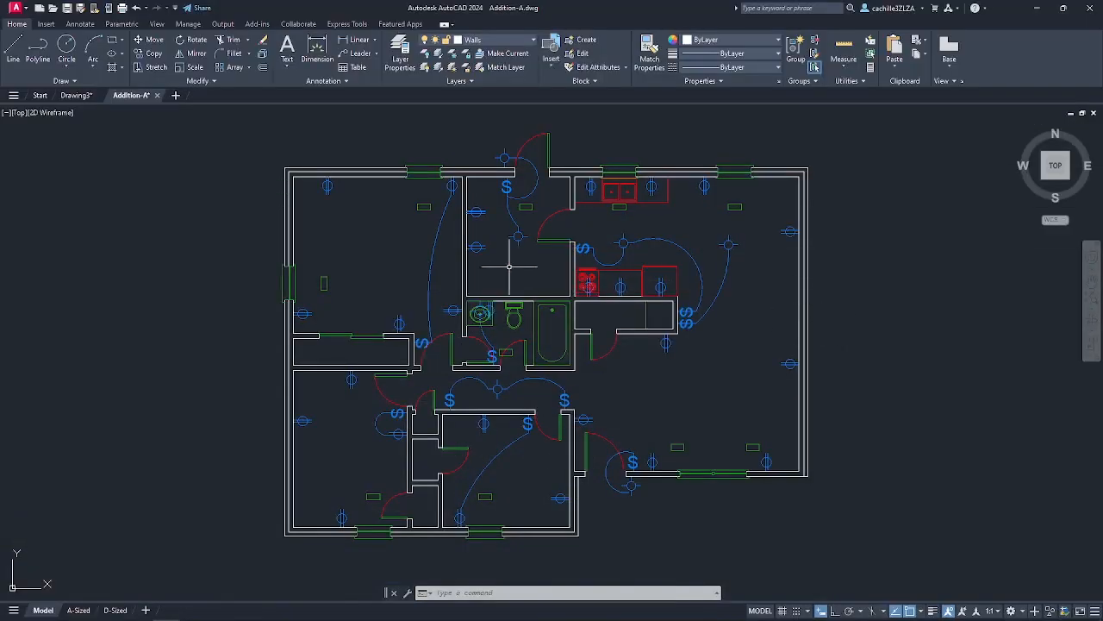
Create an "Edit and save a copy" share link for the drawing and preview it in AutoCAD on the web, signing in to open it.
{"action": "left_click", "coordinate": [299, 24]}
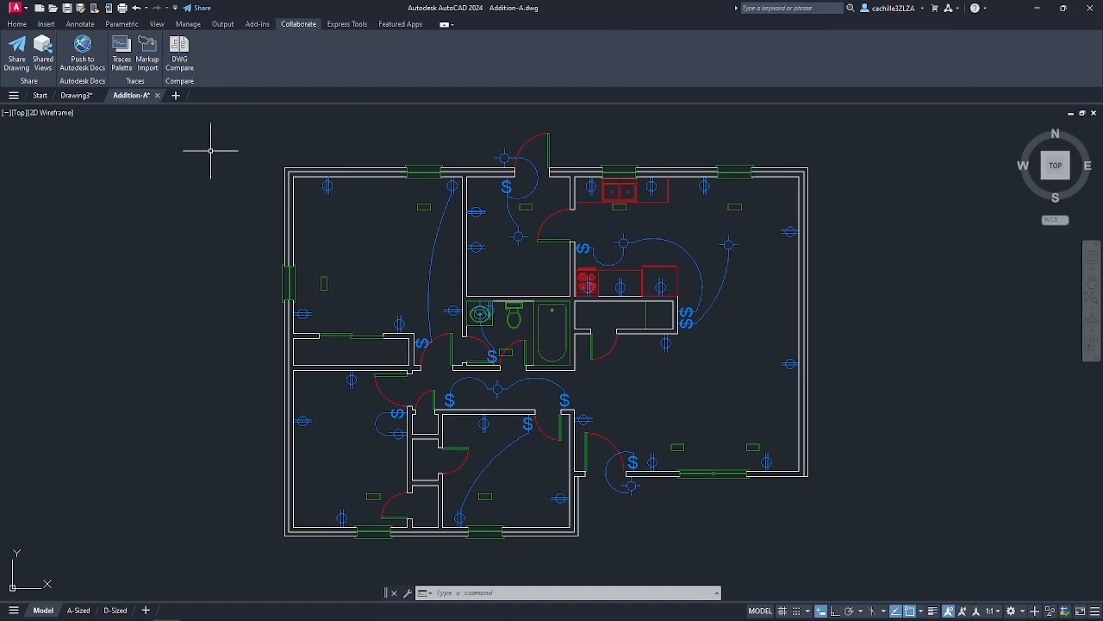
{"action": "left_click", "coordinate": [19, 67]}
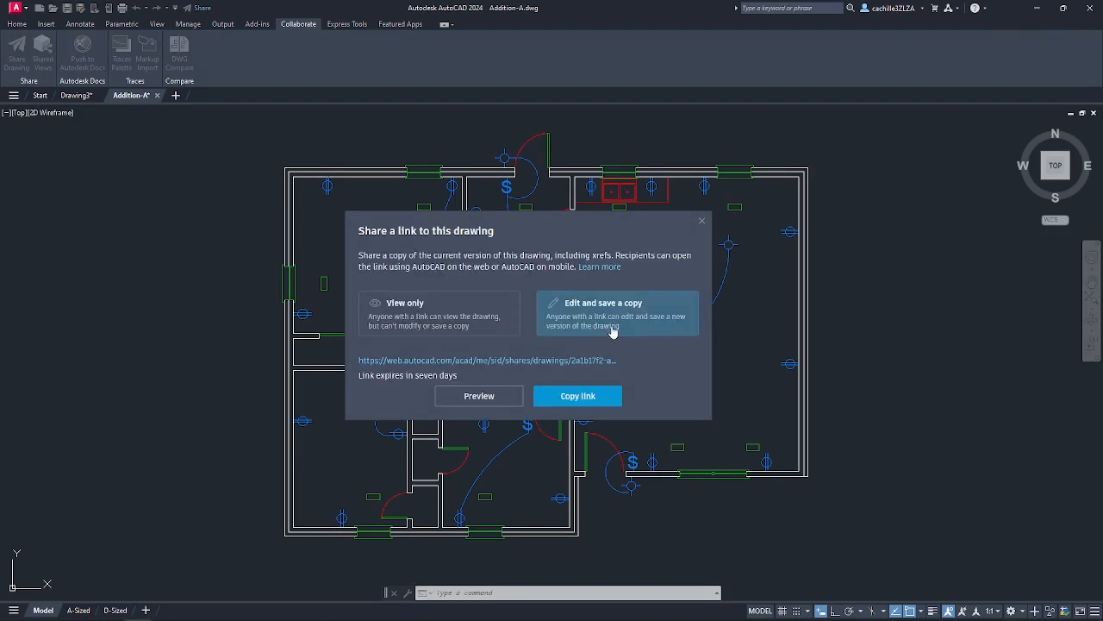
{"action": "left_click", "coordinate": [484, 394]}
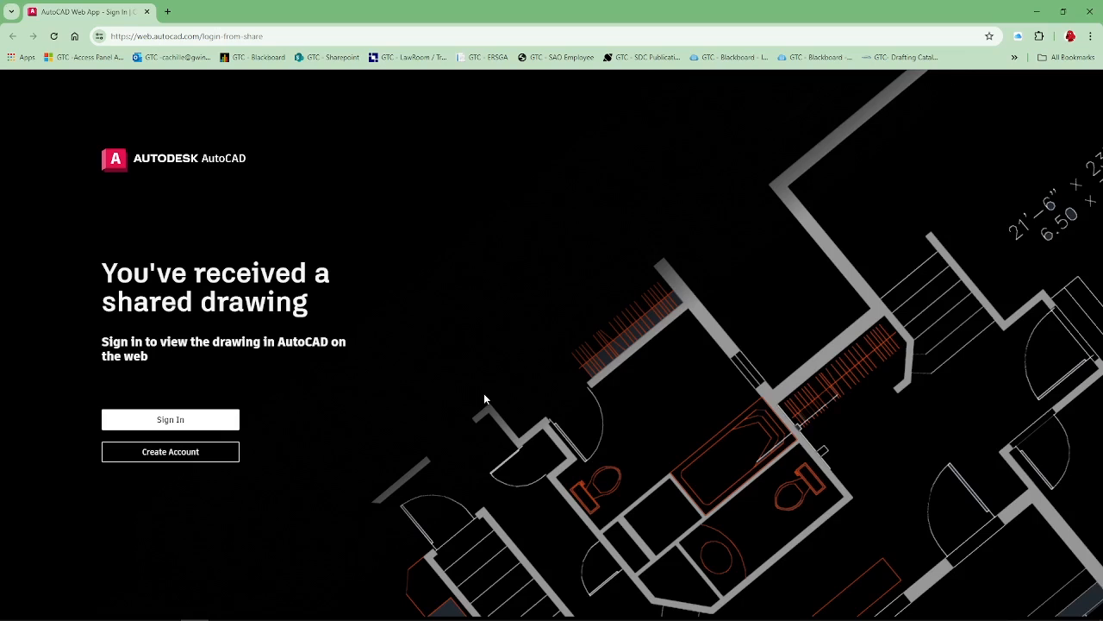
{"action": "left_click", "coordinate": [192, 421]}
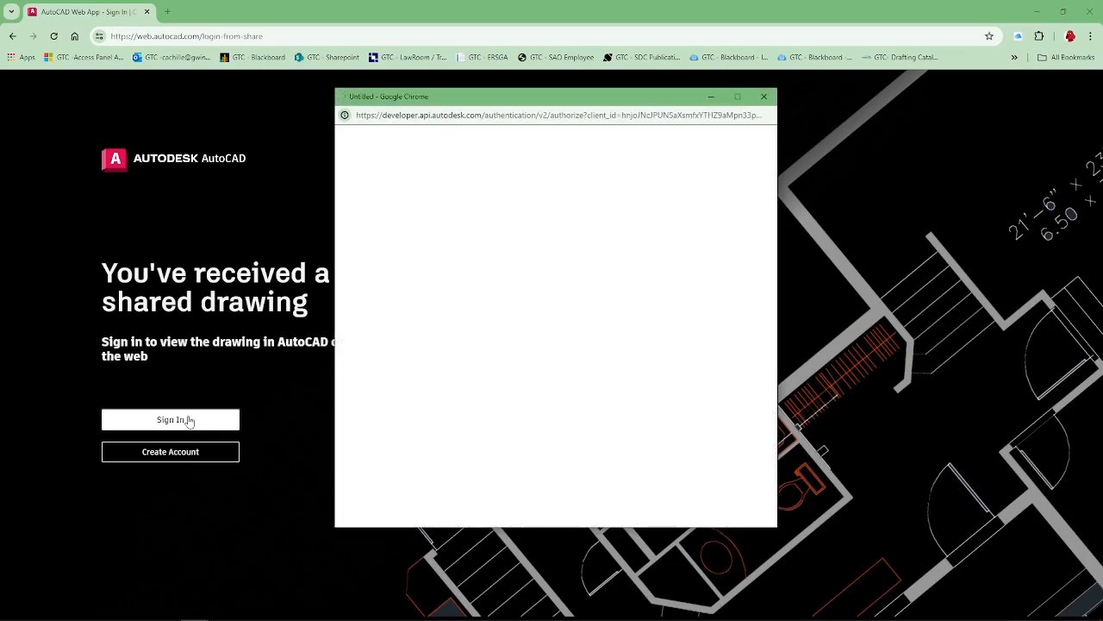
{"action": "left_click", "coordinate": [554, 307]}
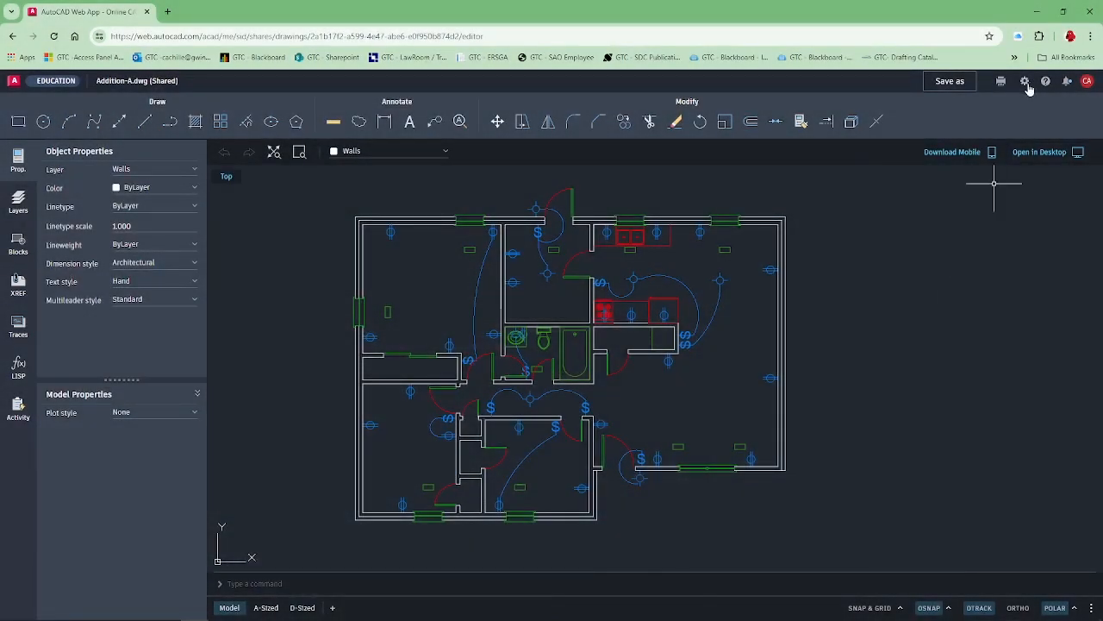
Review the web editor's Units and Object Snap settings.
{"action": "left_click", "coordinate": [1025, 82]}
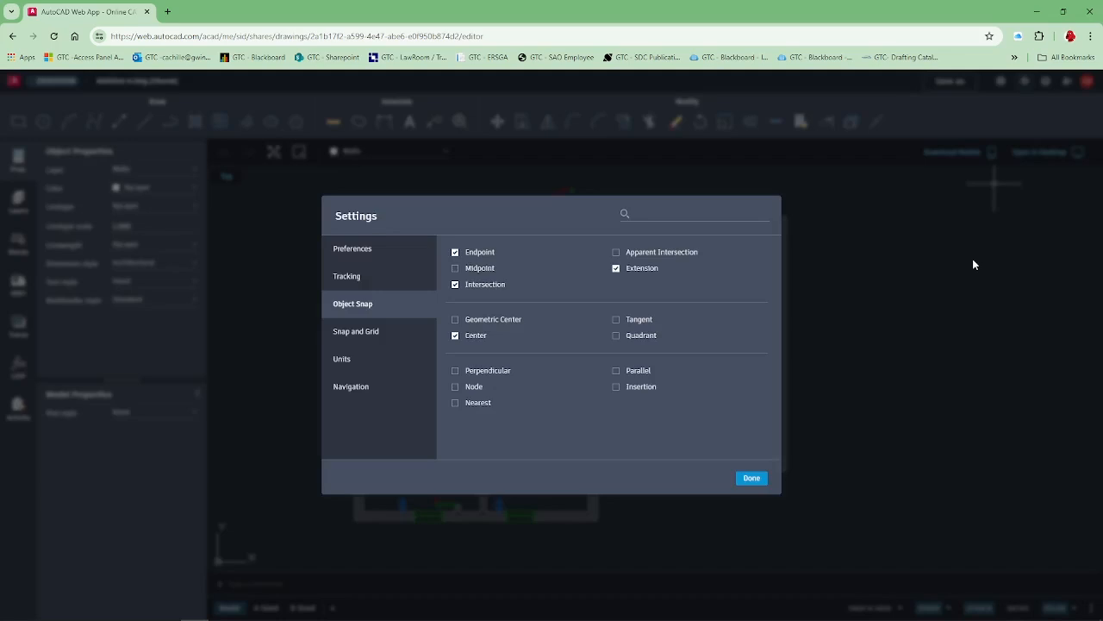
{"action": "left_click", "coordinate": [350, 360]}
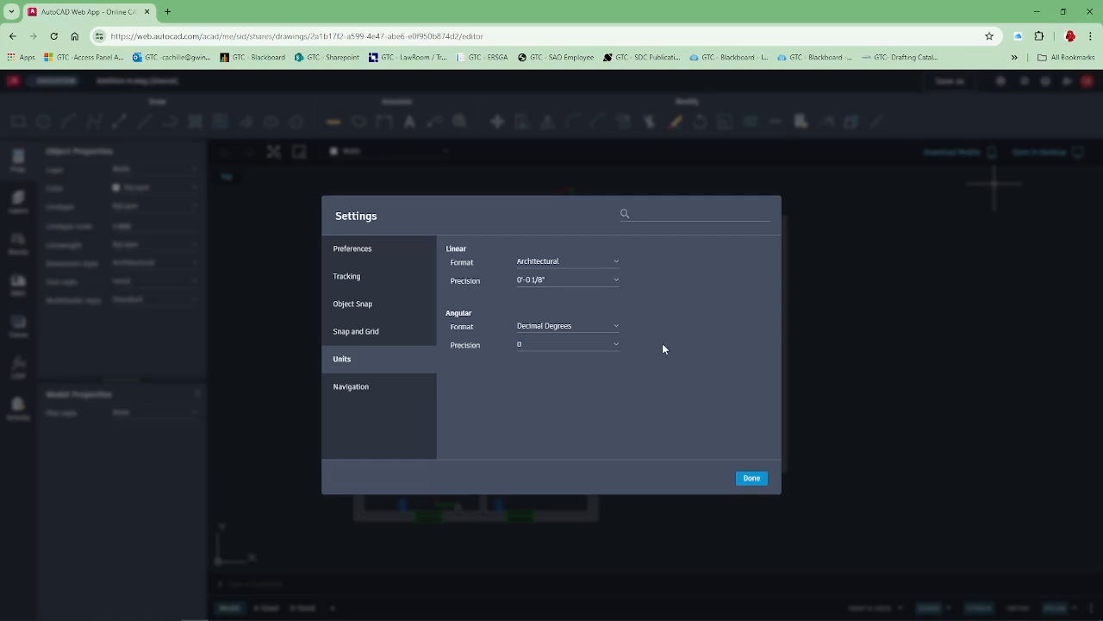
{"action": "left_click", "coordinate": [374, 309]}
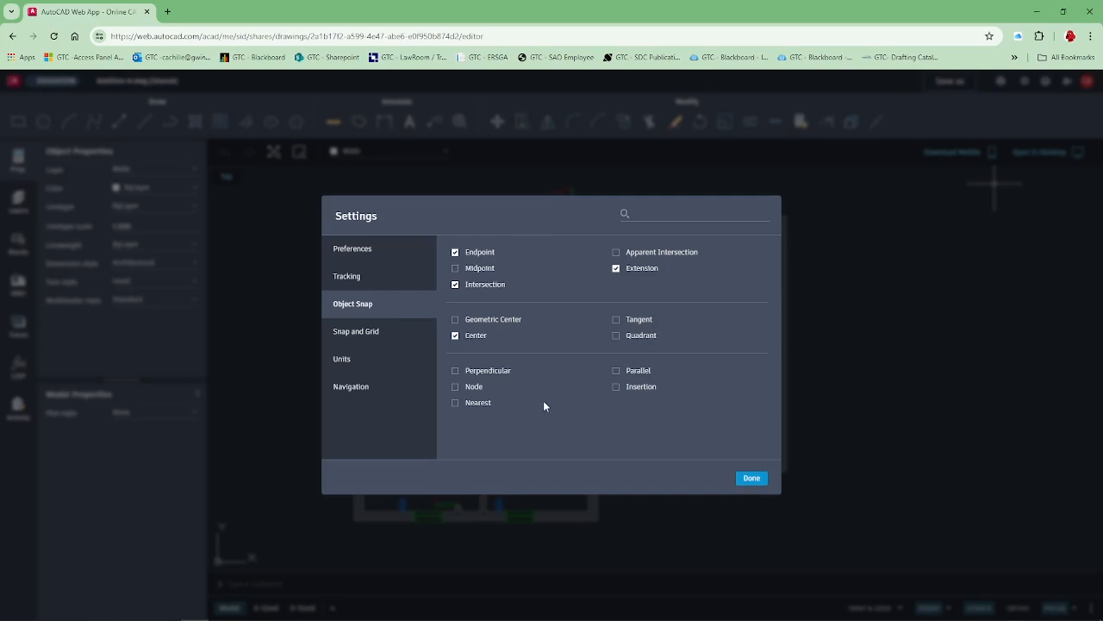
{"action": "left_click", "coordinate": [753, 479]}
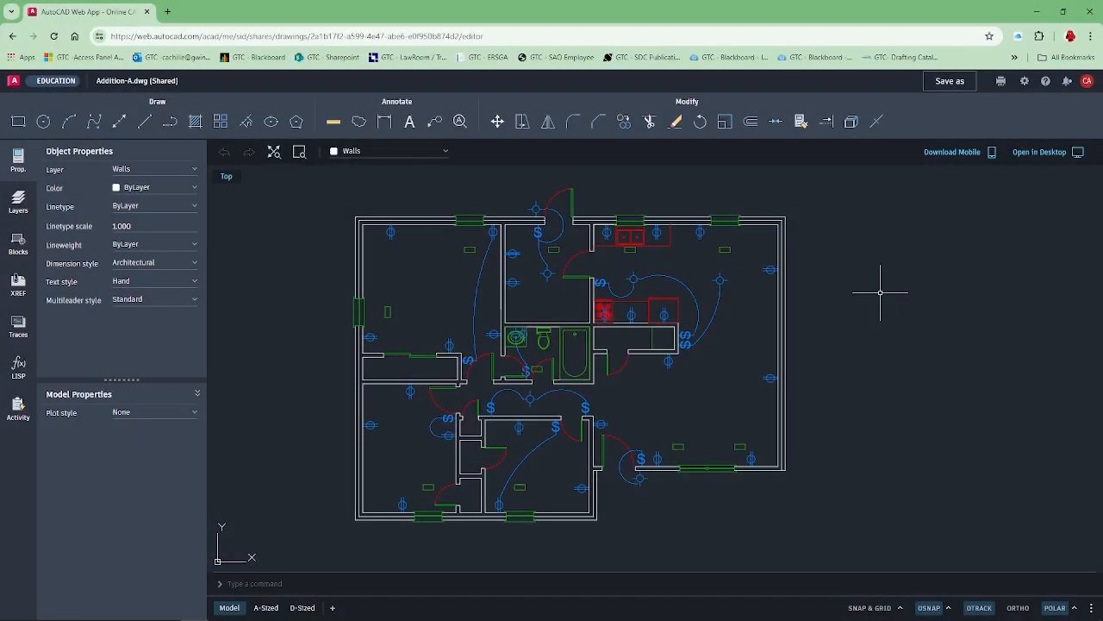
Measure the distance in the upper-left bedroom from the top wall's window edge straight down to the closet wall.
{"action": "left_click", "coordinate": [330, 119]}
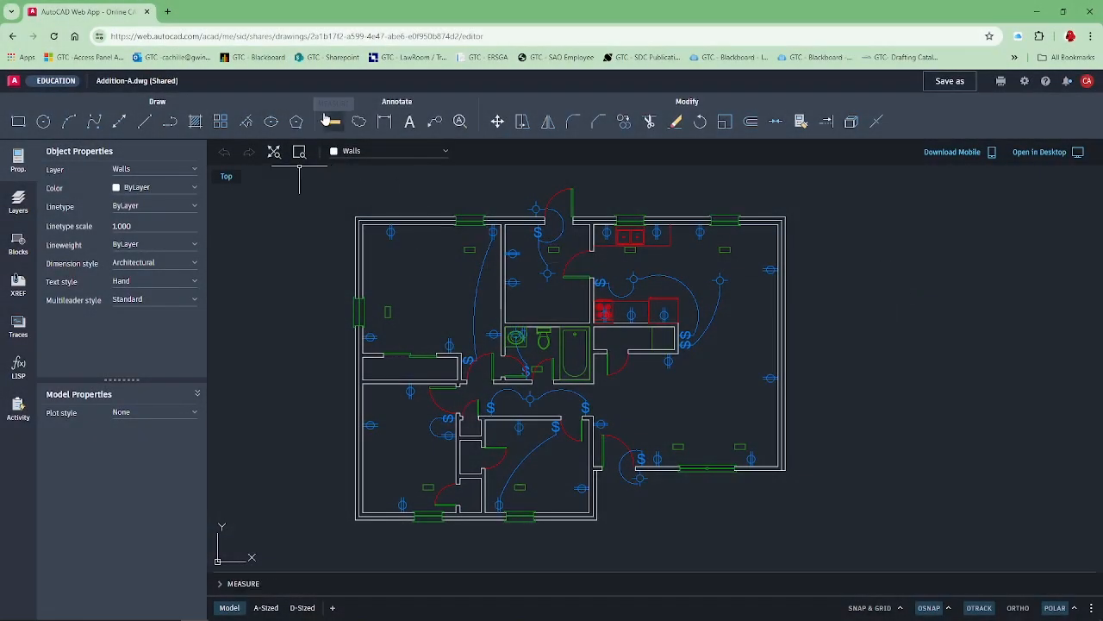
{"action": "left_click", "coordinate": [330, 119]}
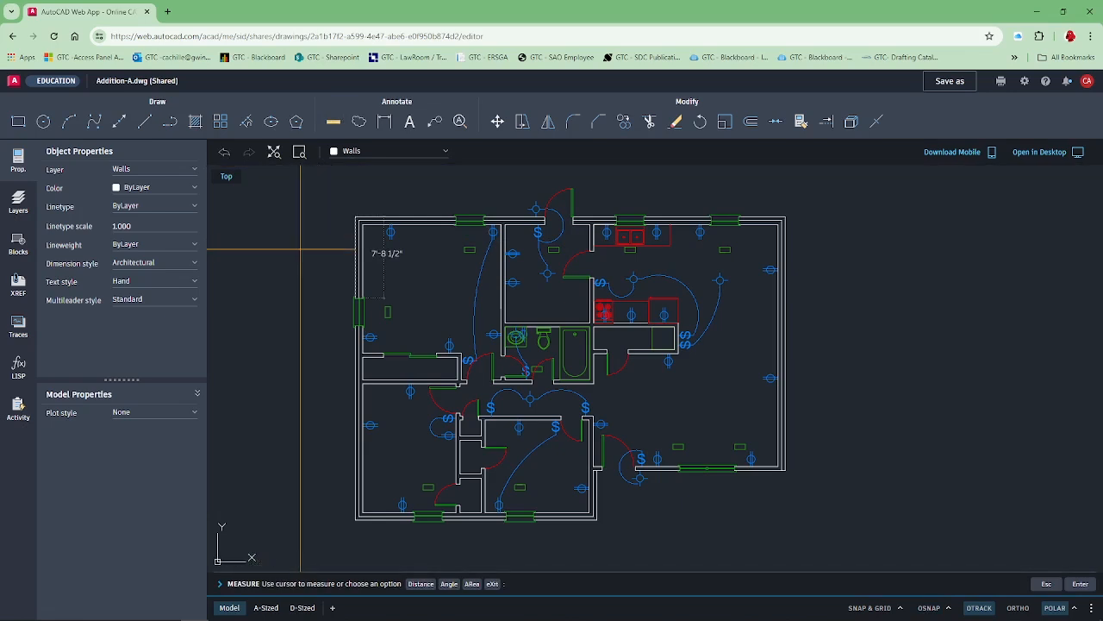
{"action": "type", "text": "d"}
{"action": "key", "text": "Return"}
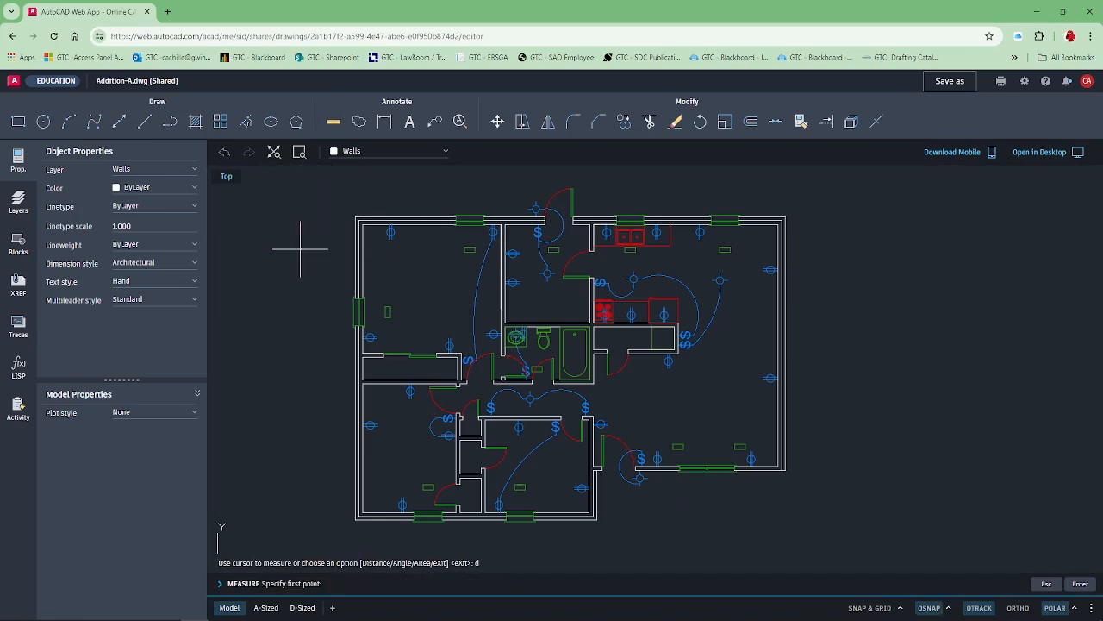
{"action": "left_click", "coordinate": [455, 223]}
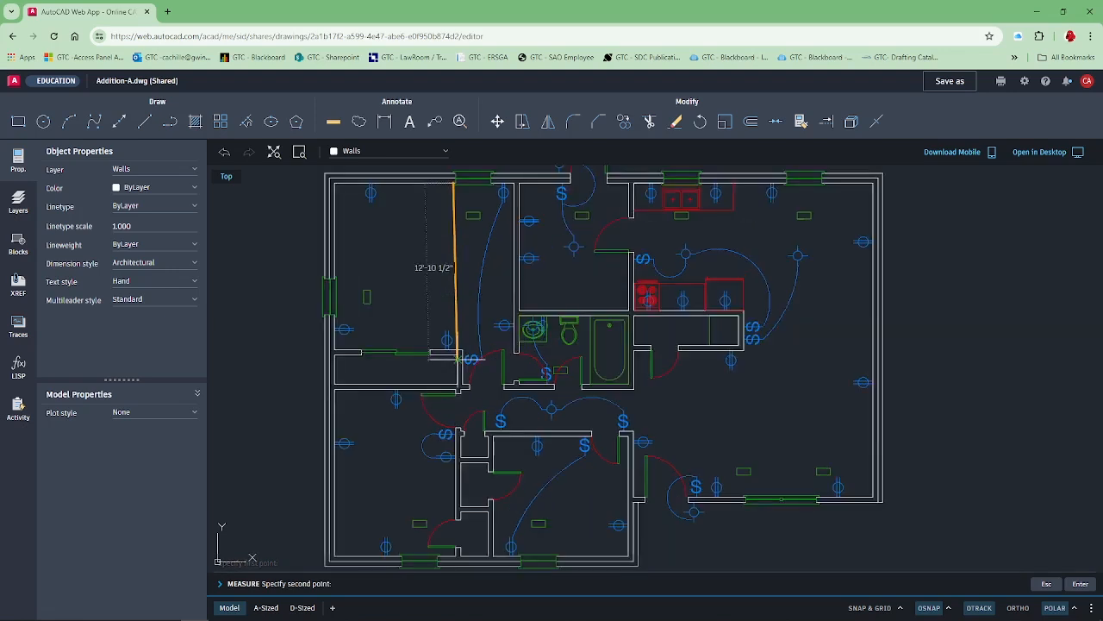
{"action": "scroll", "coordinate": [457, 358], "scroll_direction": "up", "scroll_amount": 3}
{"action": "scroll", "coordinate": [454, 341], "scroll_direction": "up", "scroll_amount": 2}
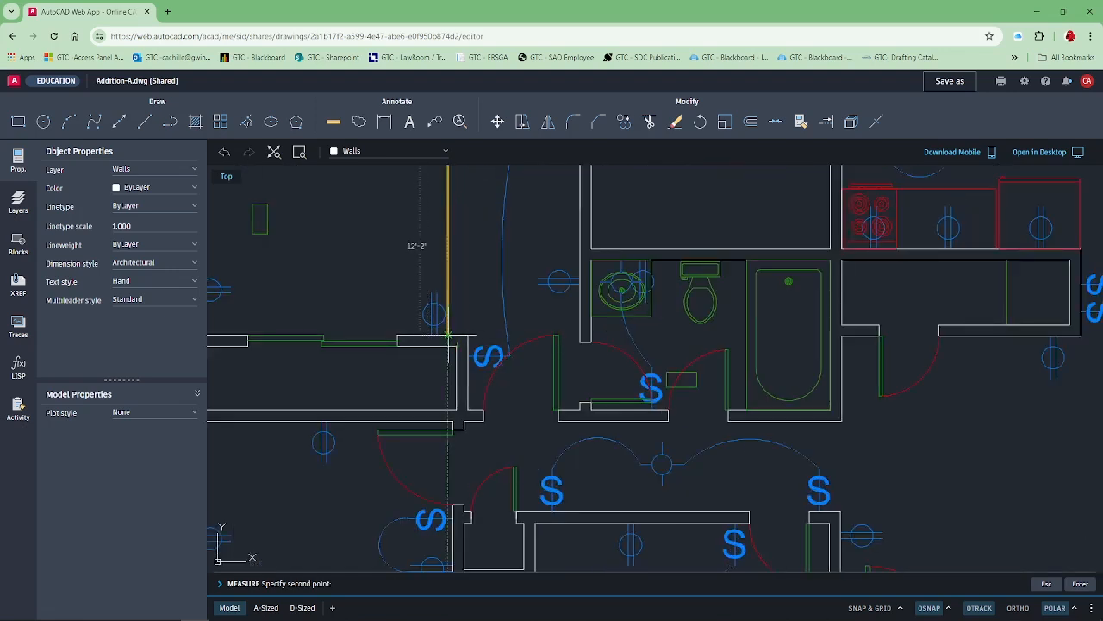
{"action": "left_click", "coordinate": [449, 334]}
{"action": "scroll", "coordinate": [450, 328], "scroll_direction": "down", "scroll_amount": 2}
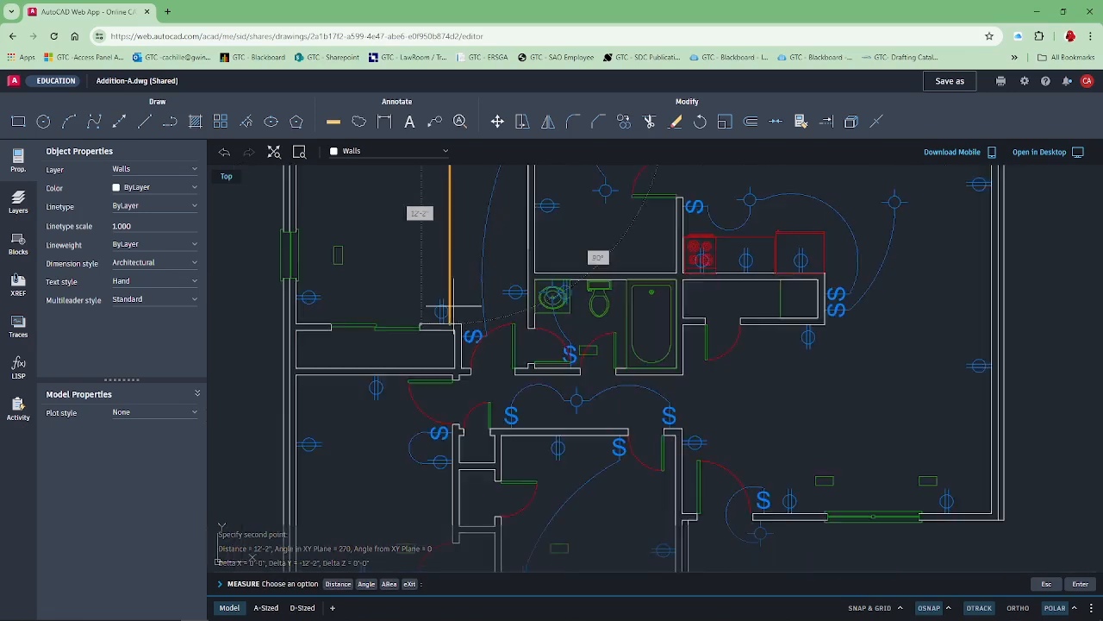
{"action": "scroll", "coordinate": [452, 303], "scroll_direction": "down", "scroll_amount": 2}
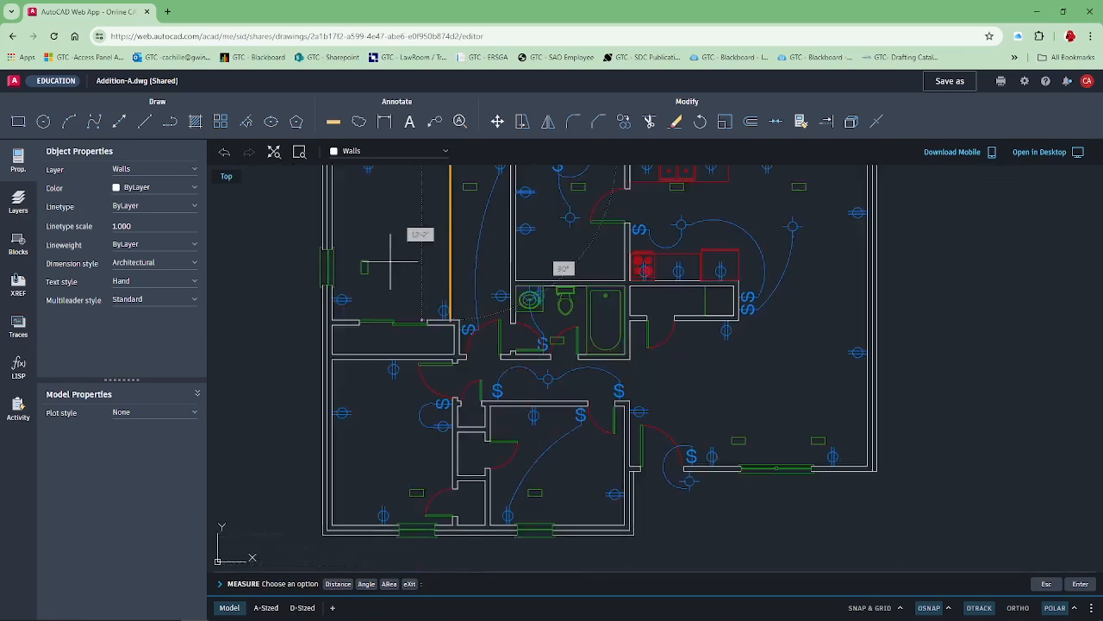
Measure the upper-left bedroom's width from the inside of the exterior wall to the bathroom-side wall.
{"action": "type", "text": "d"}
{"action": "key", "text": "Return"}
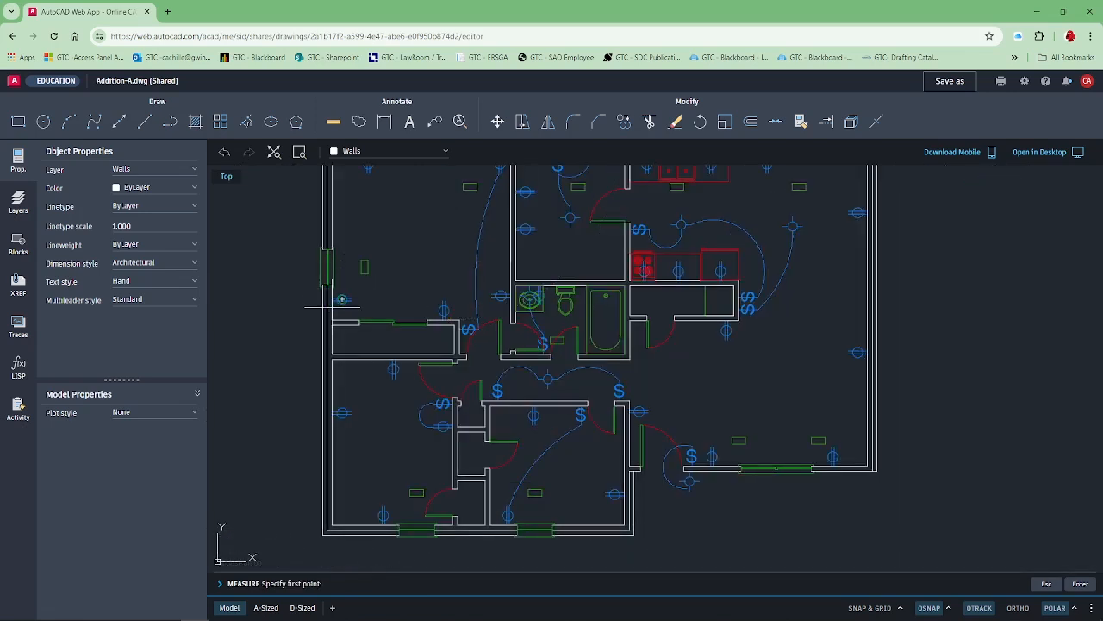
{"action": "left_click", "coordinate": [341, 299]}
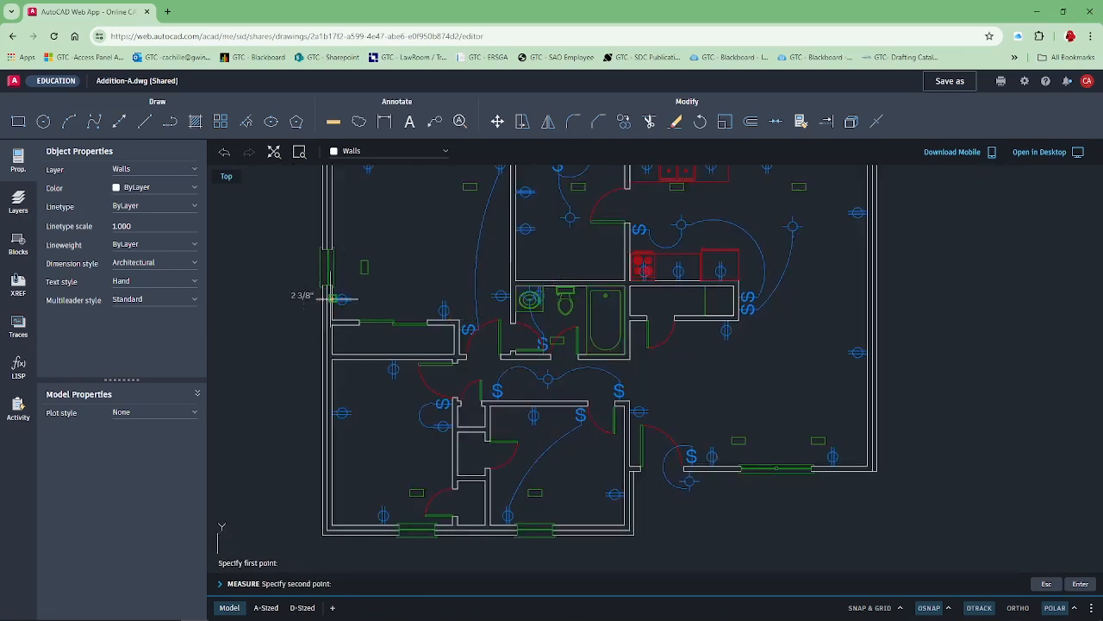
{"action": "left_click", "coordinate": [529, 299]}
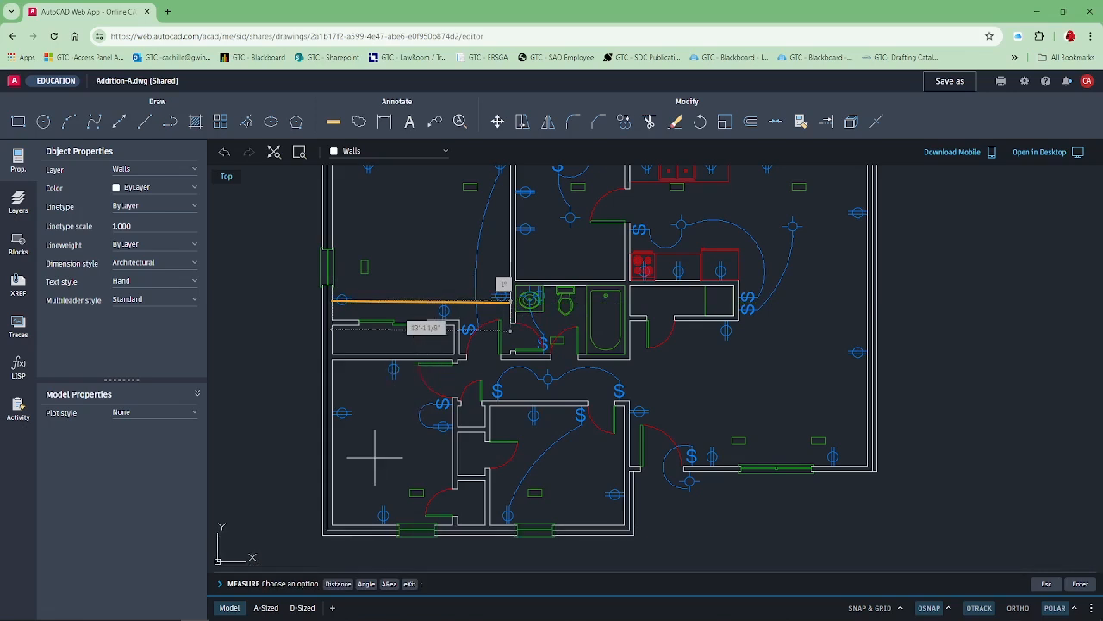
Measure the depth and width of the small bedroom at the bottom middle of the plan between its inside wall faces.
{"action": "left_click", "coordinate": [338, 584]}
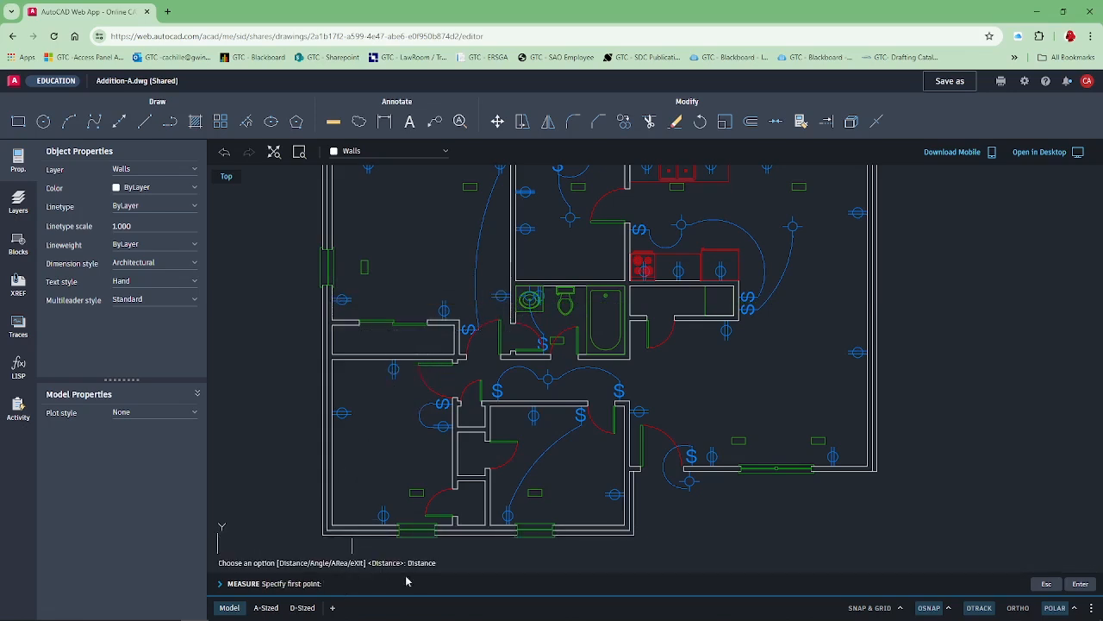
{"action": "left_click", "coordinate": [588, 403]}
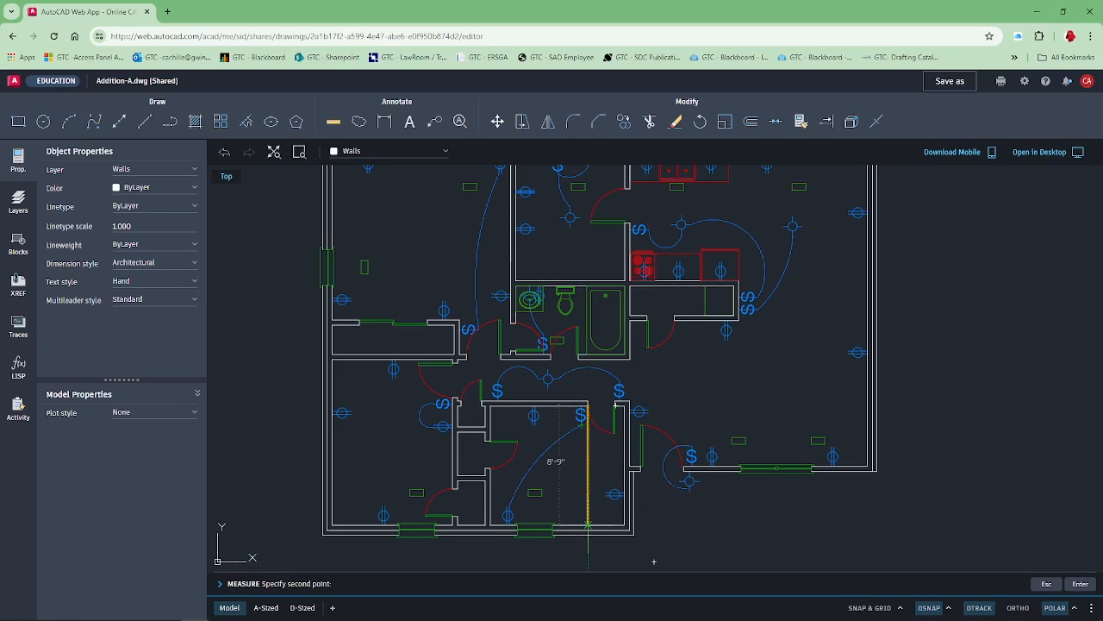
{"action": "left_click", "coordinate": [588, 524]}
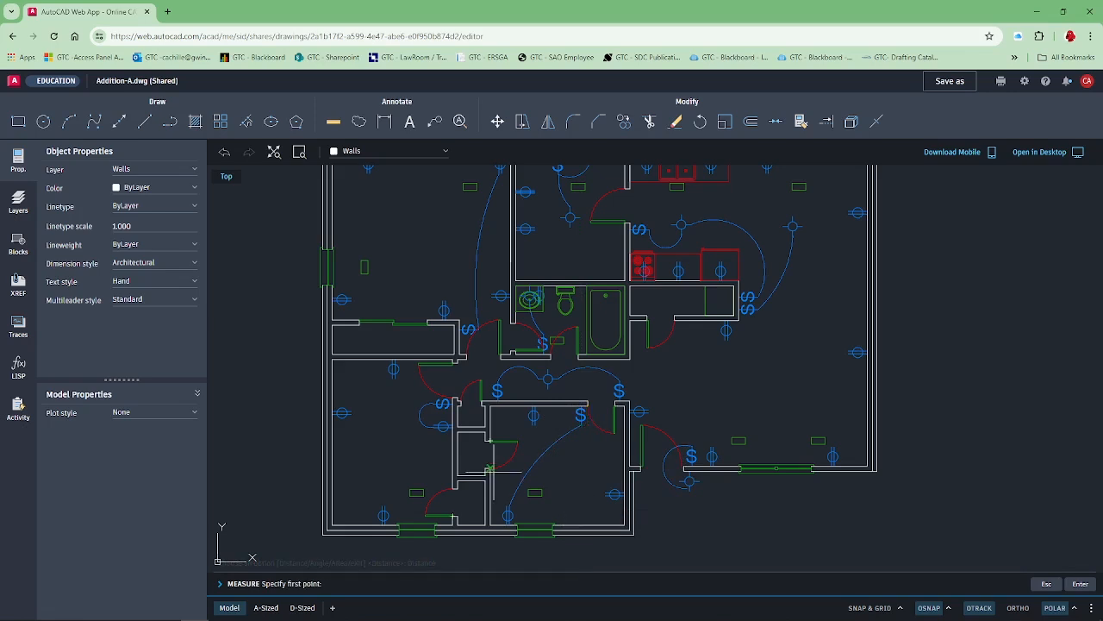
{"action": "left_click", "coordinate": [489, 468]}
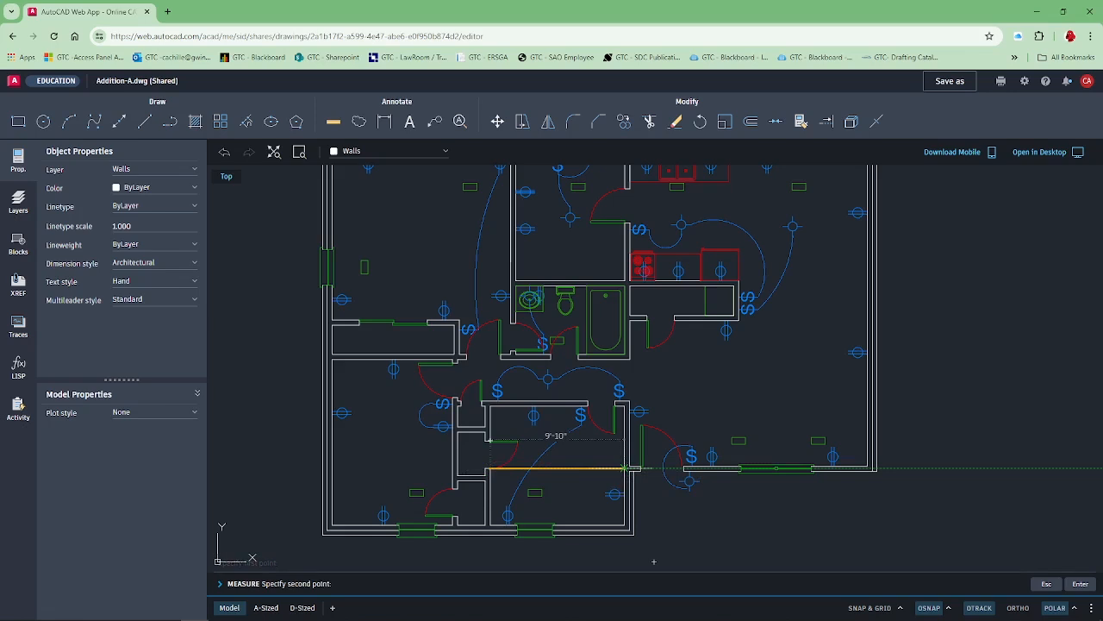
{"action": "left_click", "coordinate": [625, 468]}
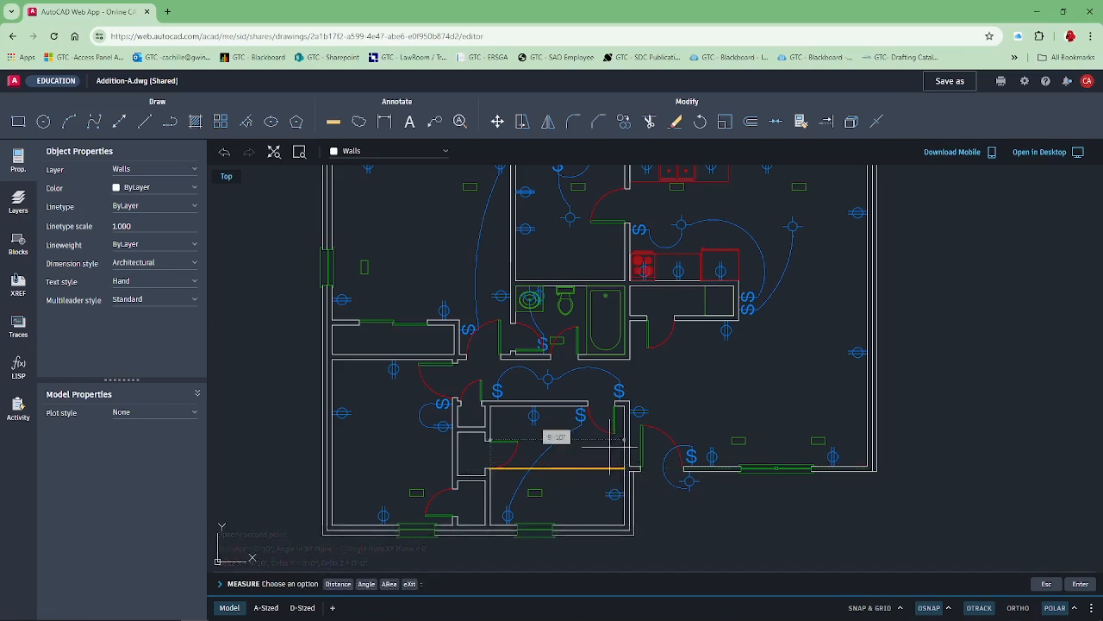
{"action": "key", "text": "Return"}
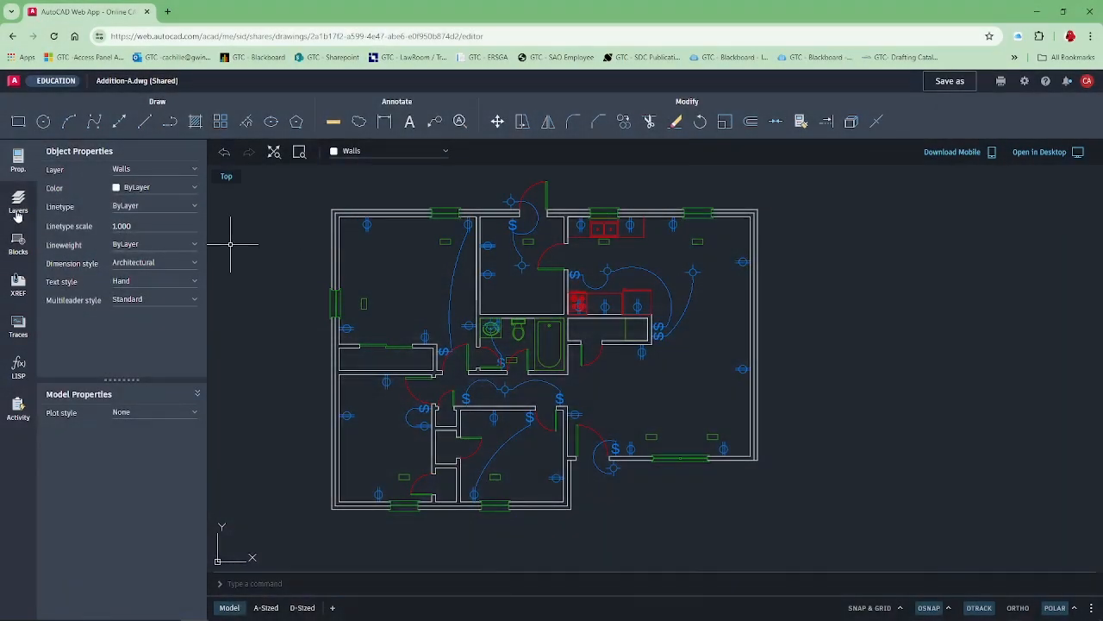
Turn off the Electrical layer in the floor plan.
{"action": "left_click", "coordinate": [20, 212]}
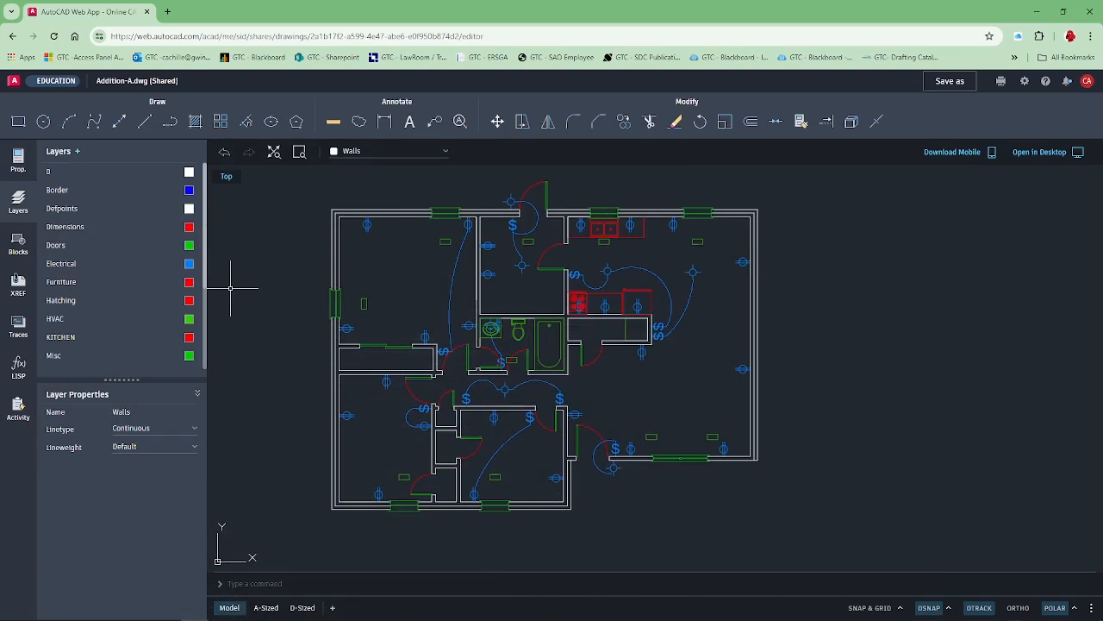
{"action": "scroll", "coordinate": [169, 209], "scroll_direction": "down", "scroll_amount": 3}
{"action": "left_click", "coordinate": [170, 206]}
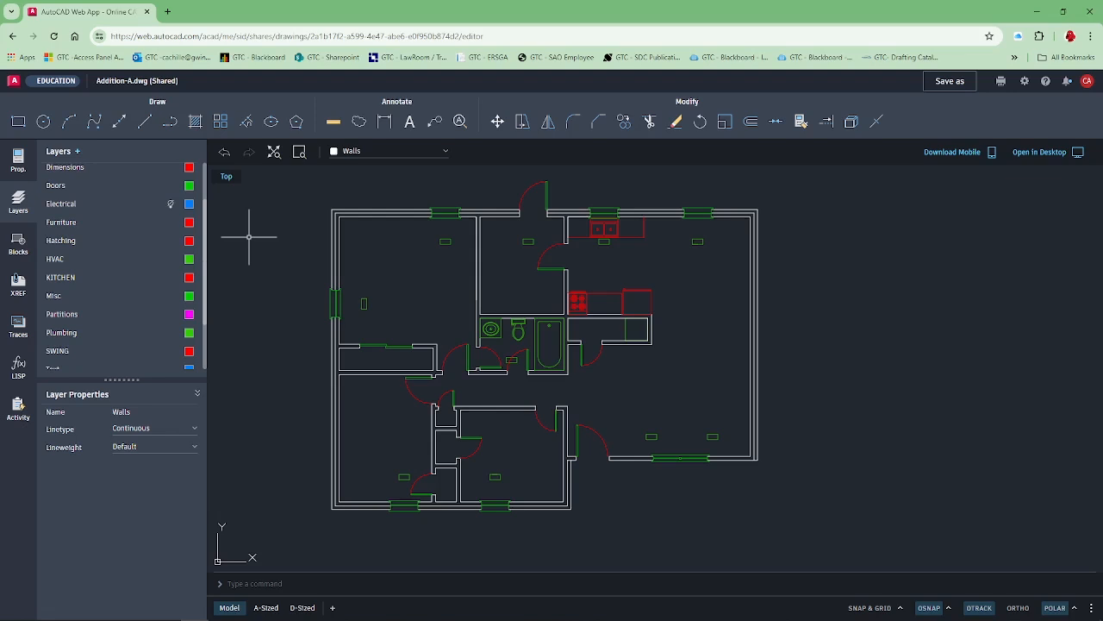
Inspect the object properties of the sliding door panel on the upper-left bedroom's closet.
{"action": "left_click", "coordinate": [18, 164]}
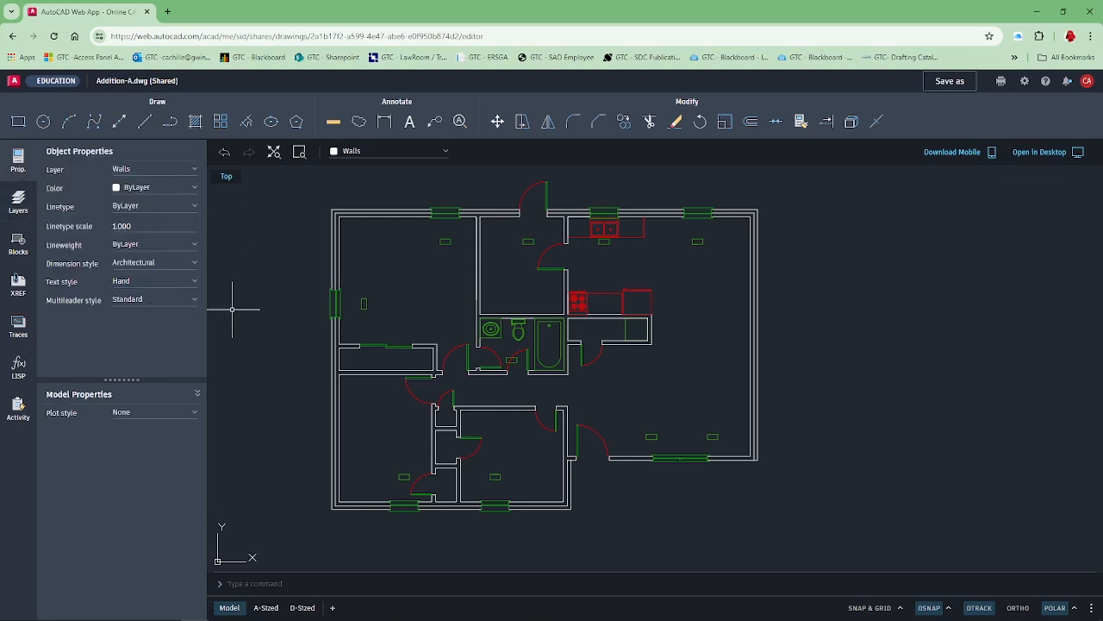
{"action": "left_click", "coordinate": [370, 345]}
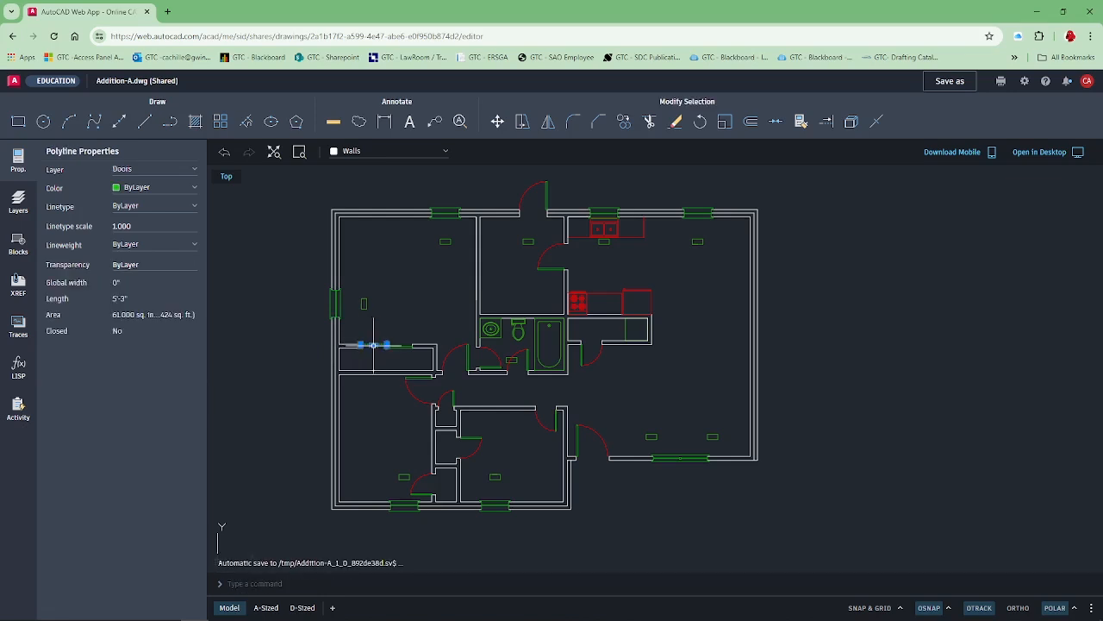
{"action": "scroll", "coordinate": [386, 319], "scroll_direction": "up", "scroll_amount": 5}
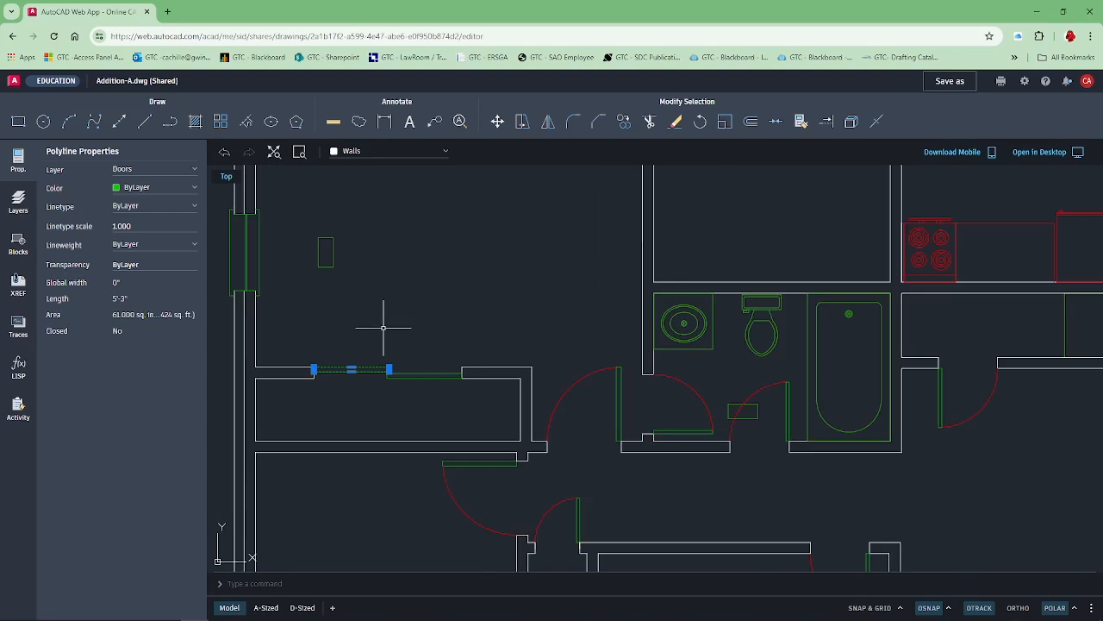
{"action": "key", "text": "Escape"}
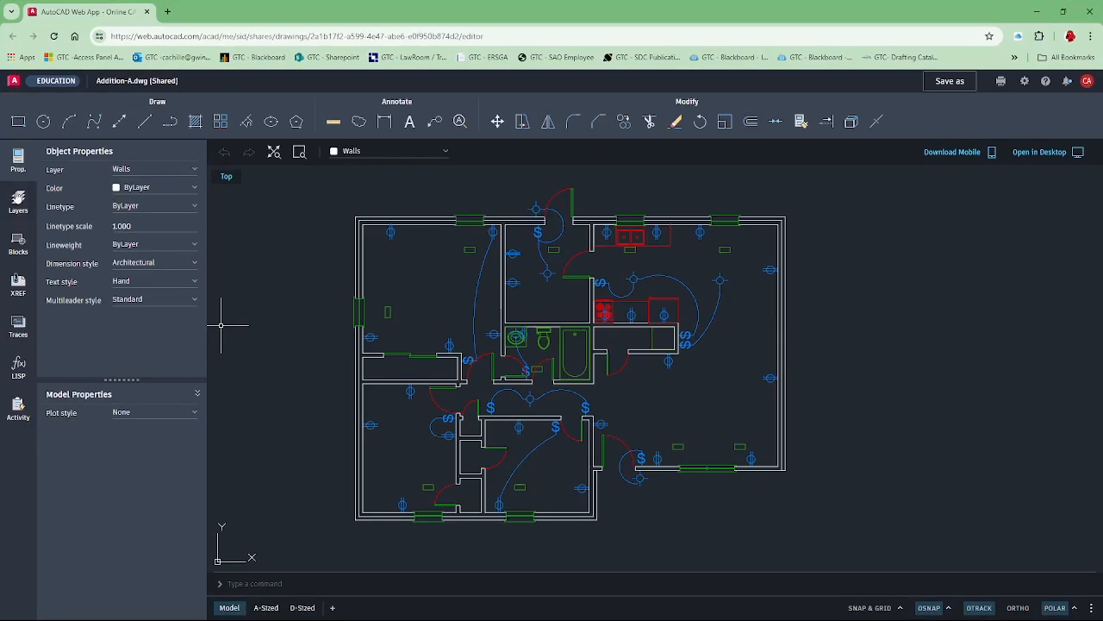
Create a new layer named Cloud and set its color to magenta.
{"action": "left_click", "coordinate": [18, 203]}
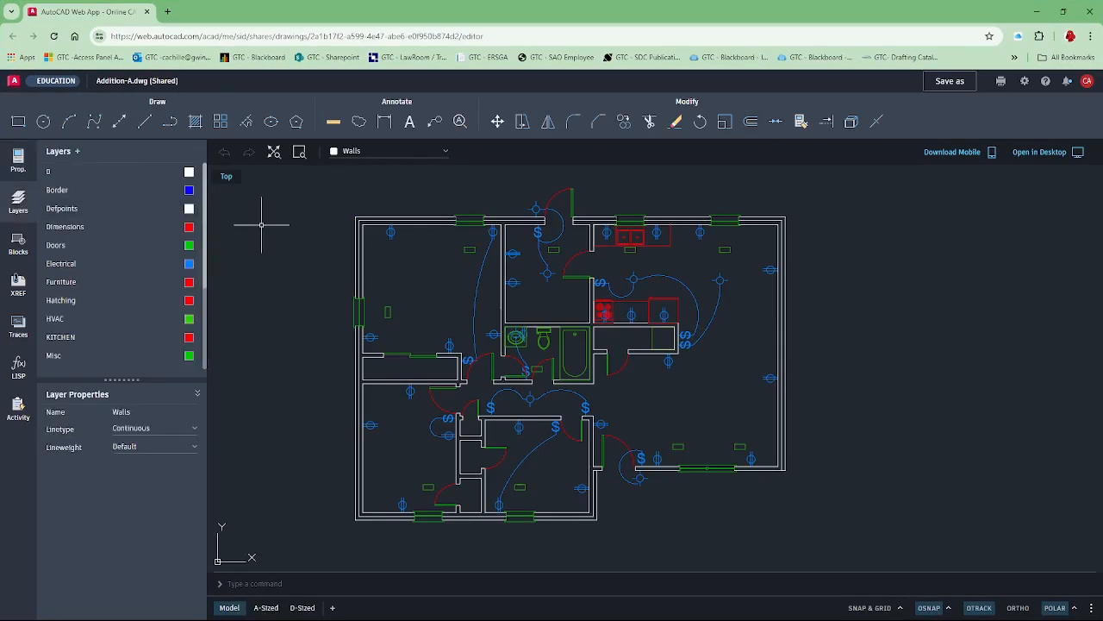
{"action": "left_click", "coordinate": [76, 152]}
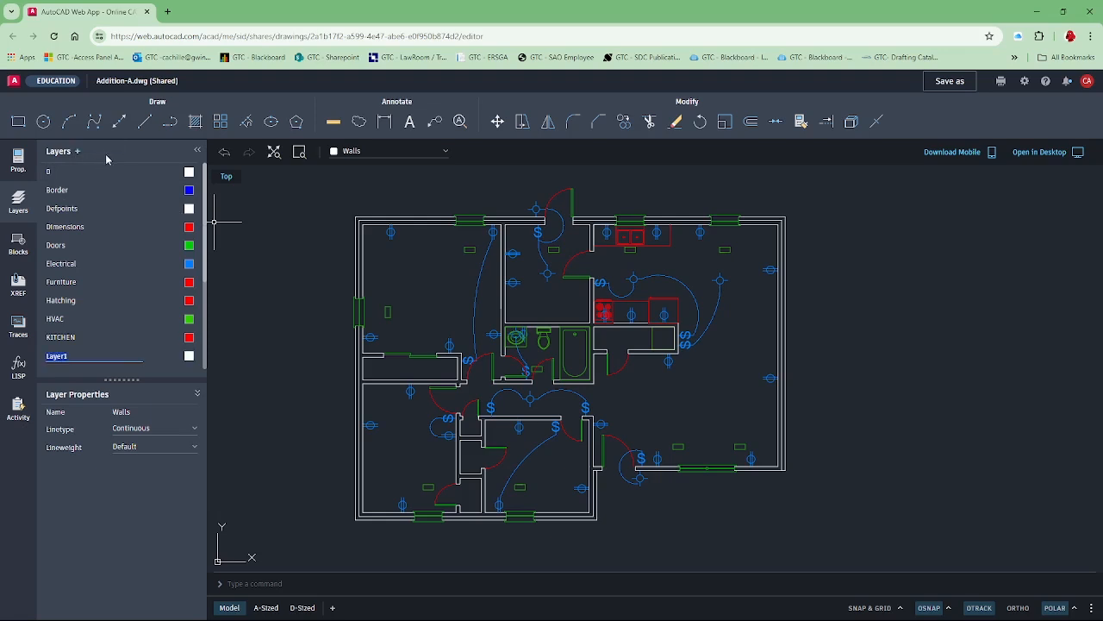
{"action": "type", "text": "Cloud"}
{"action": "left_click", "coordinate": [189, 358]}
{"action": "left_click", "coordinate": [191, 360]}
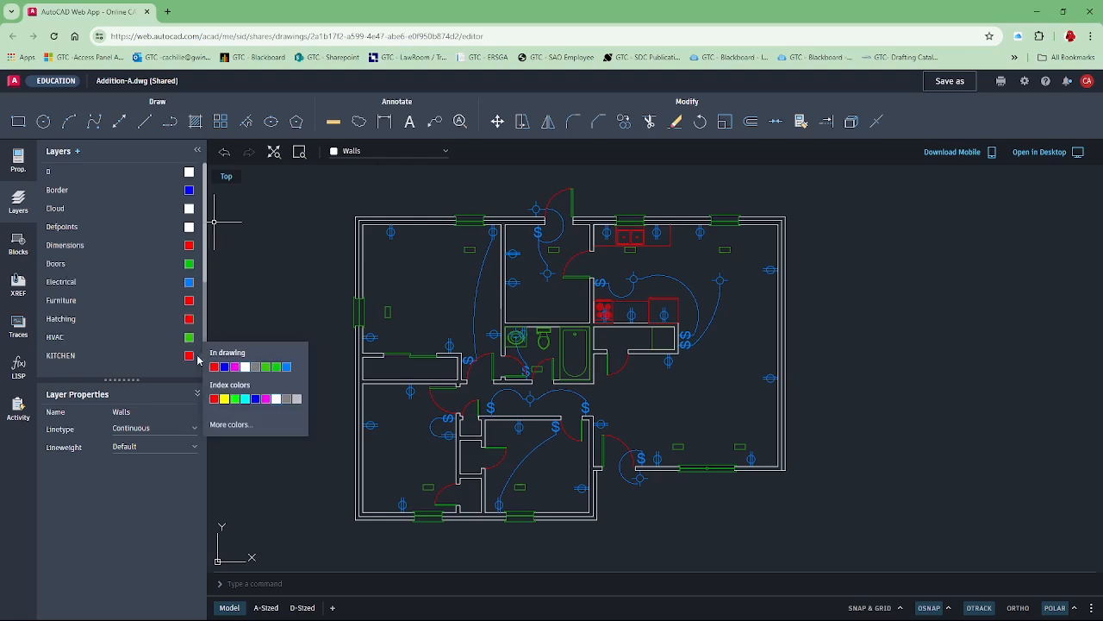
{"action": "left_click", "coordinate": [232, 365]}
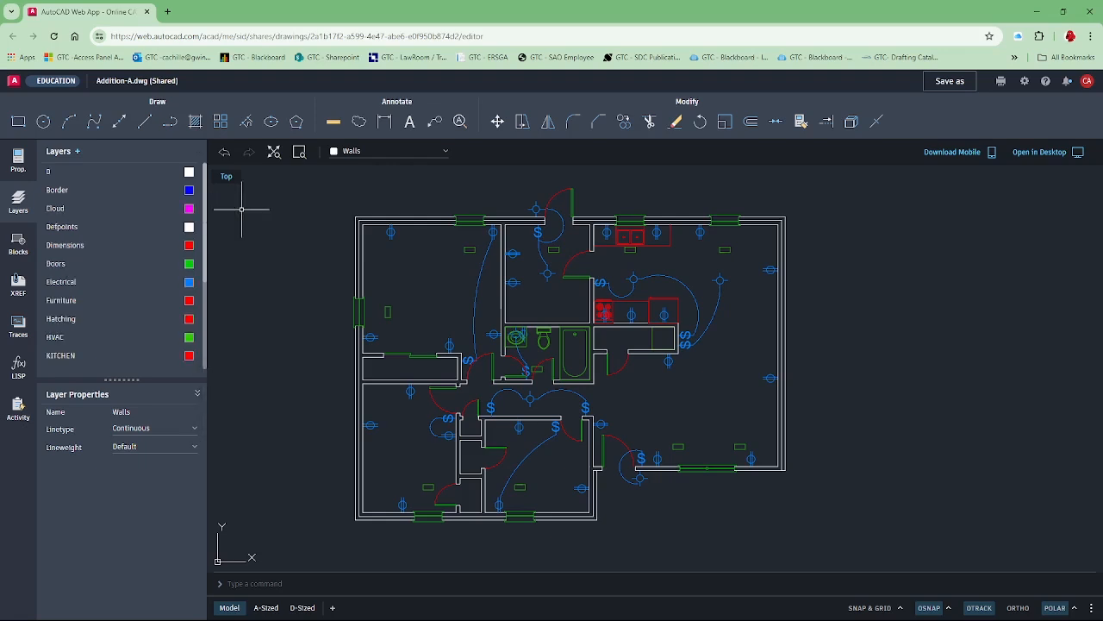
Make the Cloud layer current and draw a rectangular revision cloud around the sliding doors of the upper-left bedroom's closet.
{"action": "left_click", "coordinate": [120, 211]}
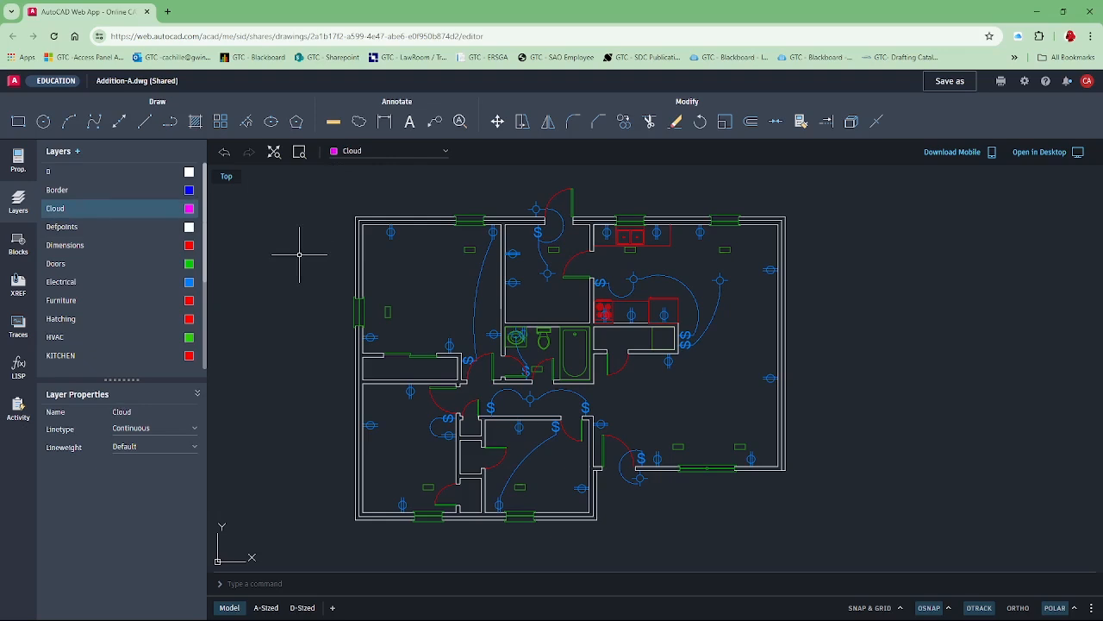
{"action": "scroll", "coordinate": [419, 344], "scroll_direction": "up", "scroll_amount": 1}
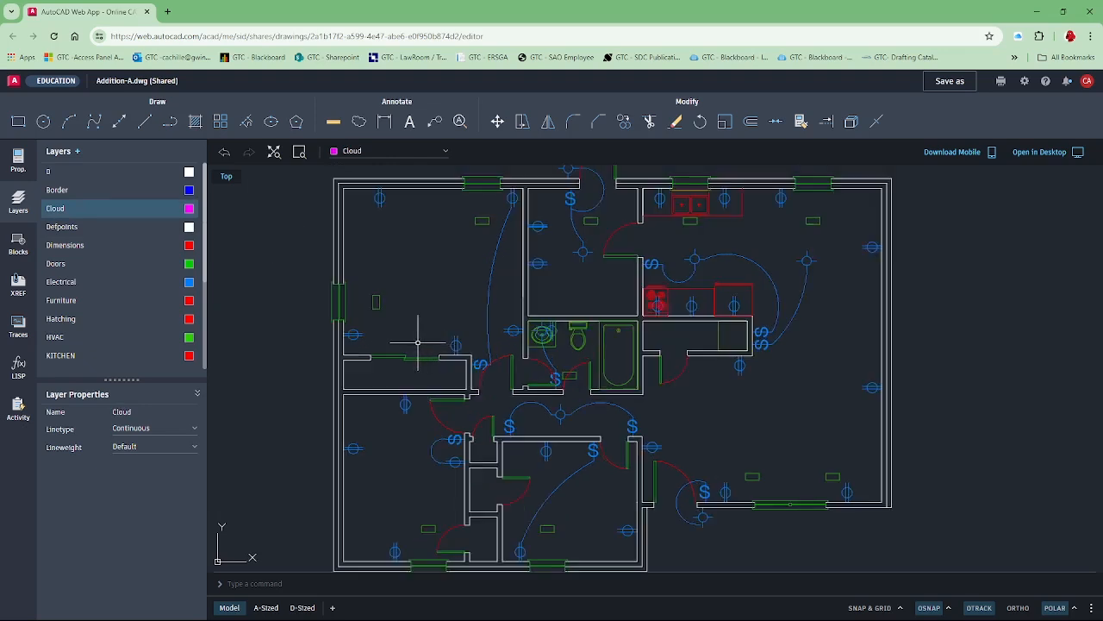
{"action": "scroll", "coordinate": [417, 342], "scroll_direction": "up", "scroll_amount": 1}
{"action": "scroll", "coordinate": [396, 335], "scroll_direction": "up", "scroll_amount": 1}
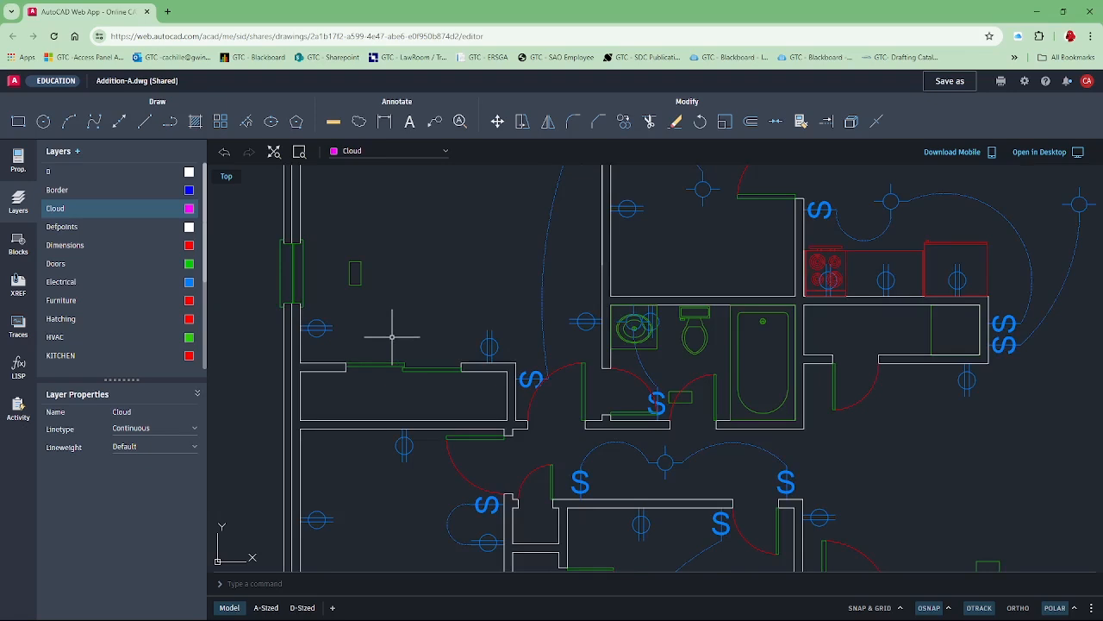
{"action": "left_click", "coordinate": [360, 123]}
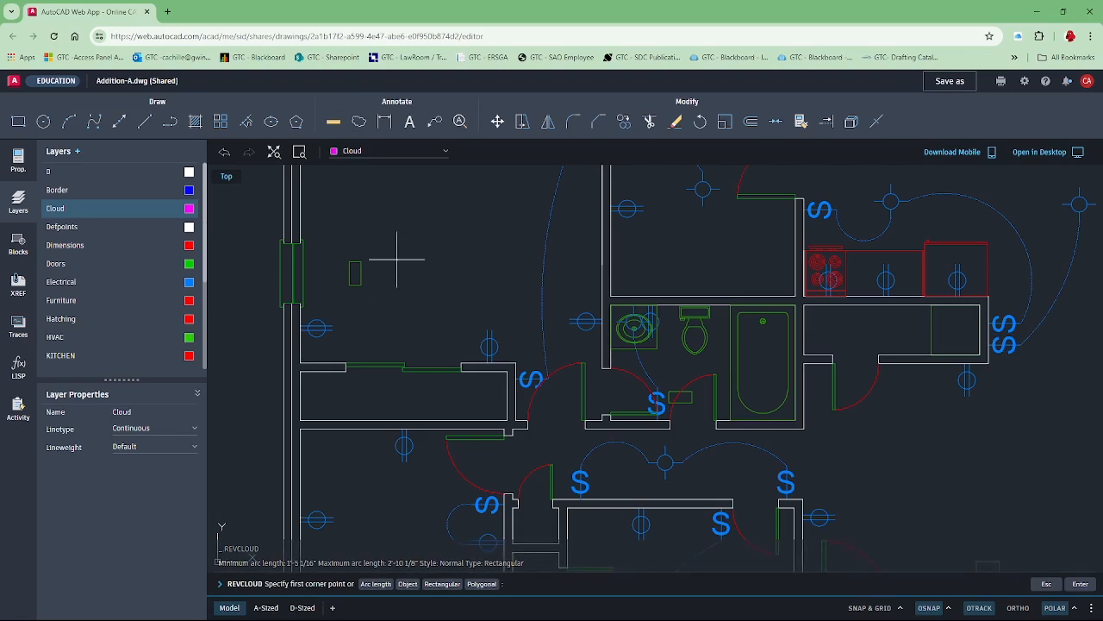
{"action": "left_click", "coordinate": [332, 346]}
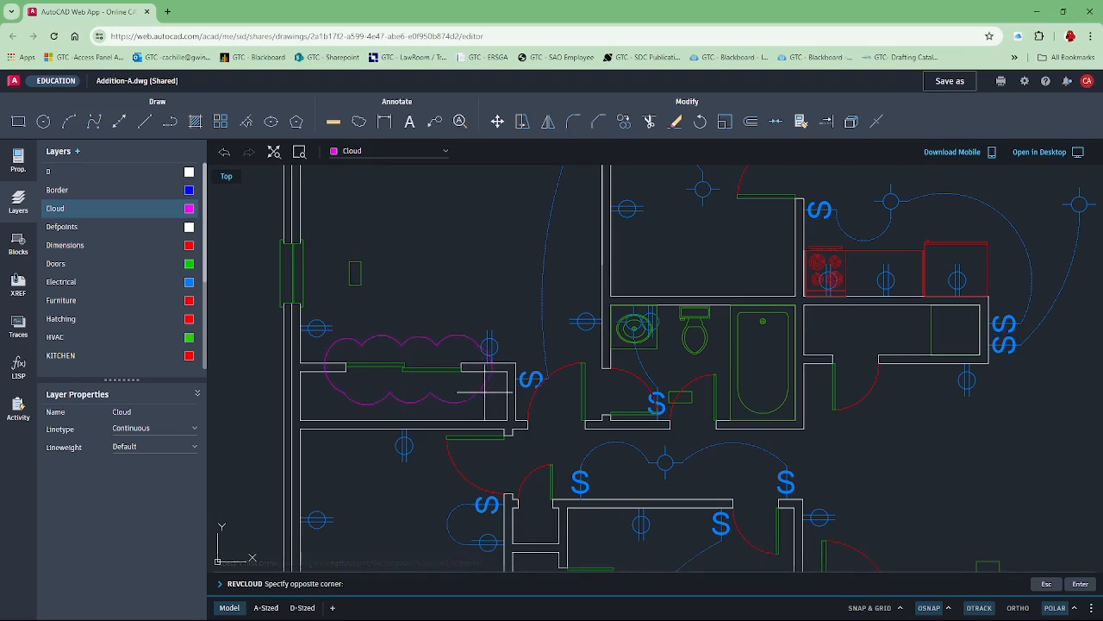
{"action": "left_click", "coordinate": [498, 395]}
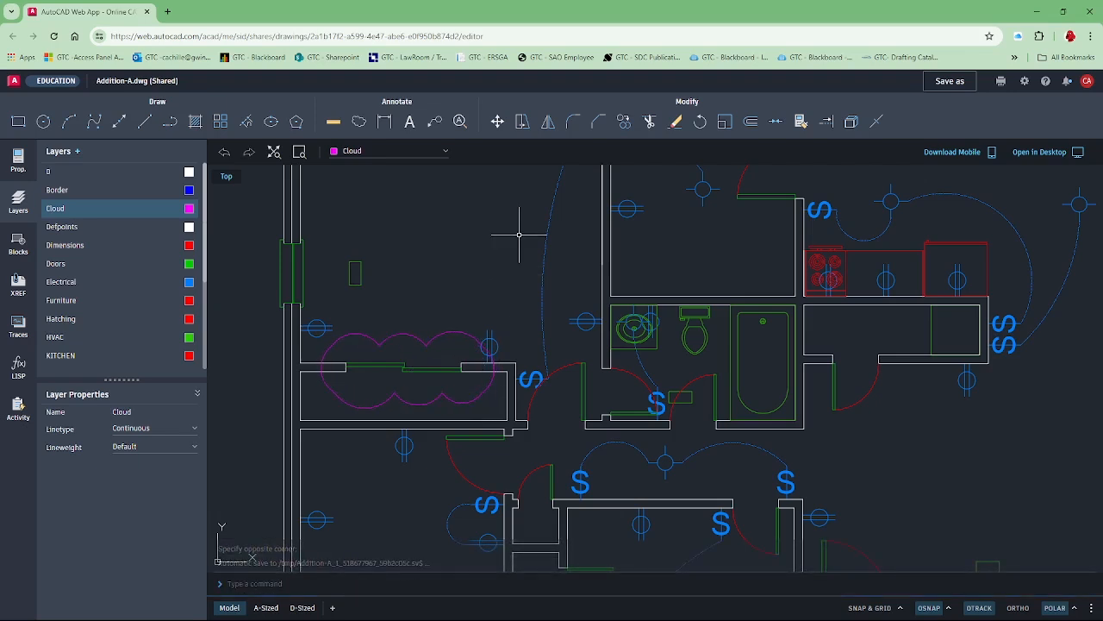
Add a 3" high multiline text note above the cloud asking to create a layer "slider" and put those doors on it.
{"action": "left_click", "coordinate": [409, 122]}
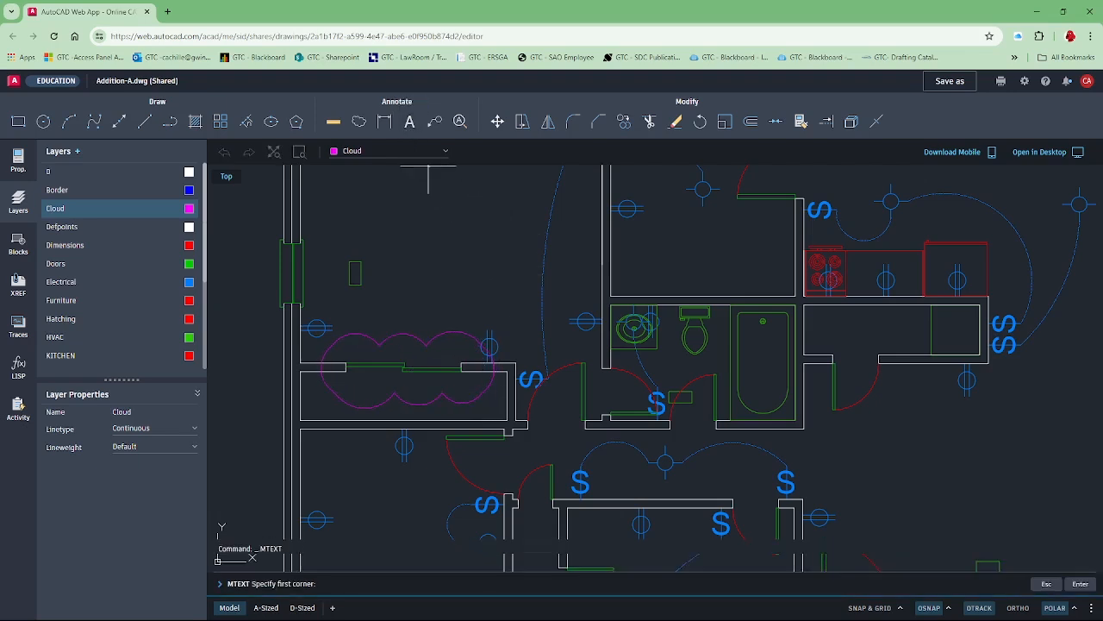
{"action": "left_click", "coordinate": [435, 272]}
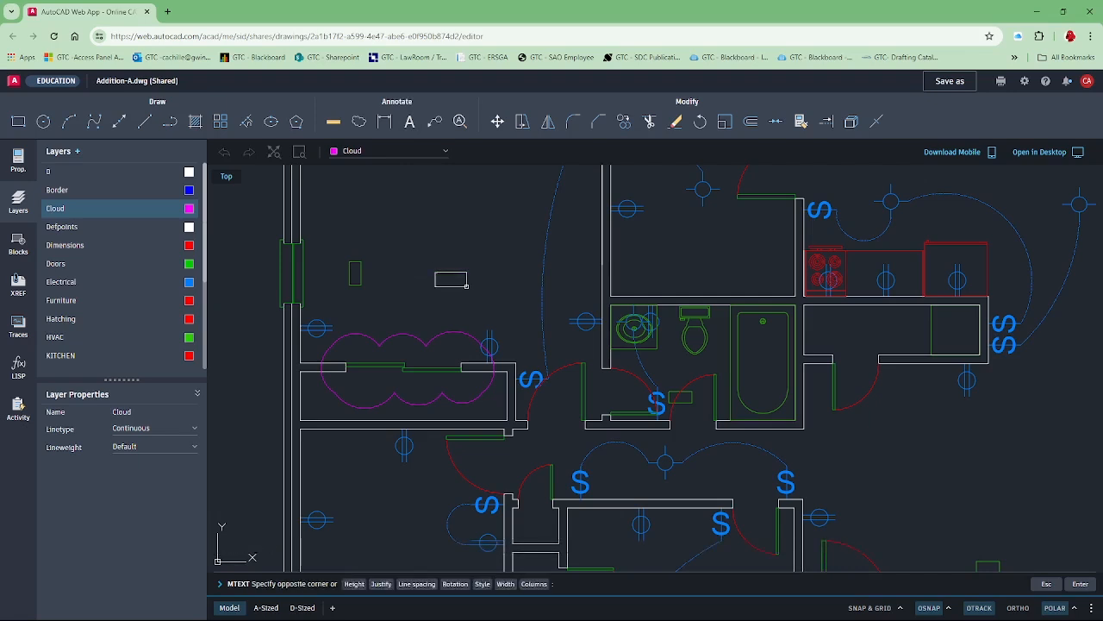
{"action": "left_click", "coordinate": [557, 336]}
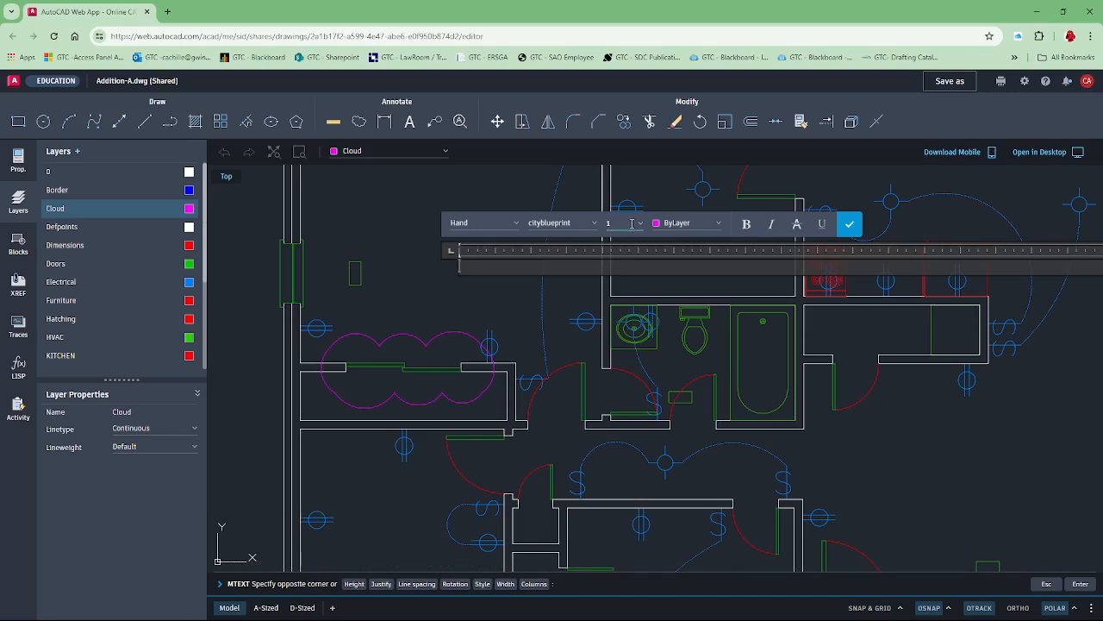
{"action": "type", "text": "3"}
{"action": "key", "text": "Return"}
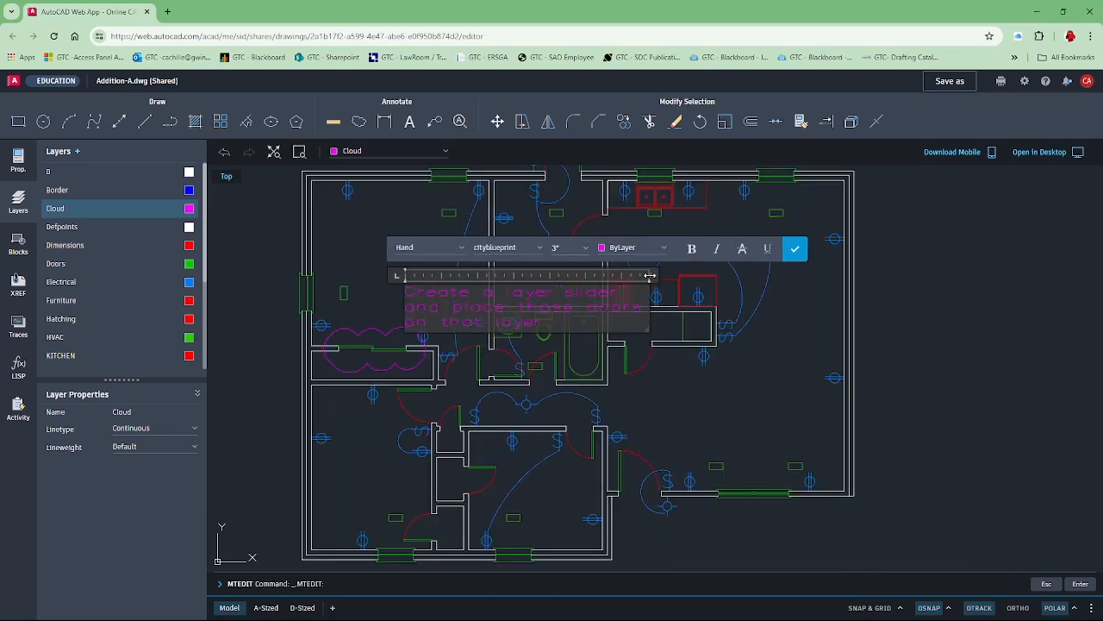
{"action": "left_click_drag", "start_coordinate": [645, 275], "coordinate": [742, 275]}
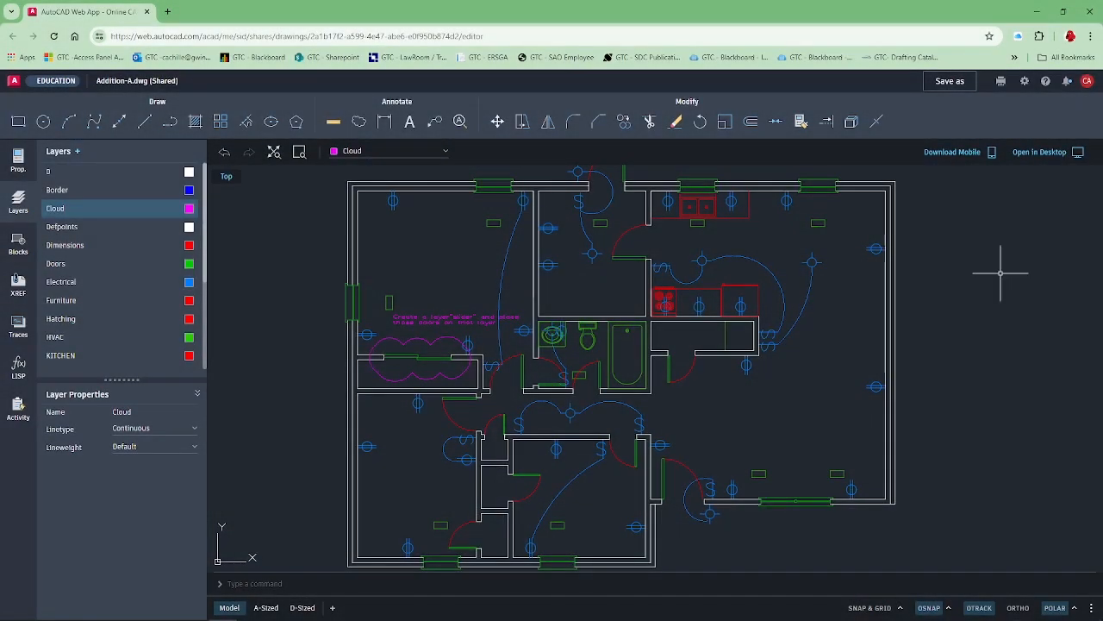
Enable the Midpoint object snap in the drawing settings.
{"action": "left_click", "coordinate": [1025, 81]}
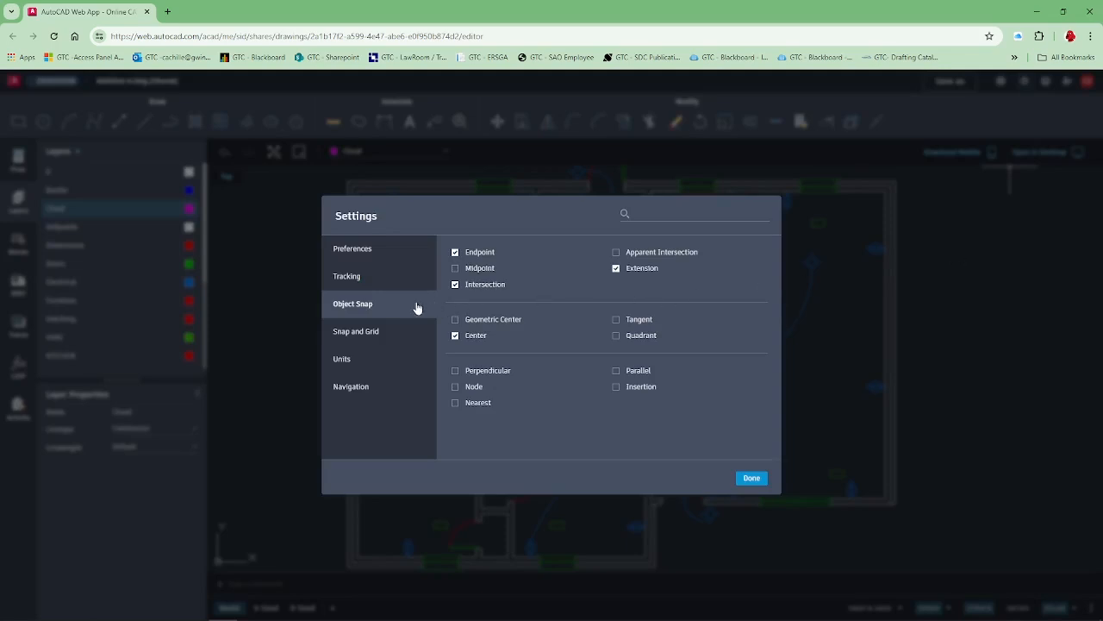
{"action": "left_click", "coordinate": [456, 269]}
{"action": "left_click", "coordinate": [752, 478]}
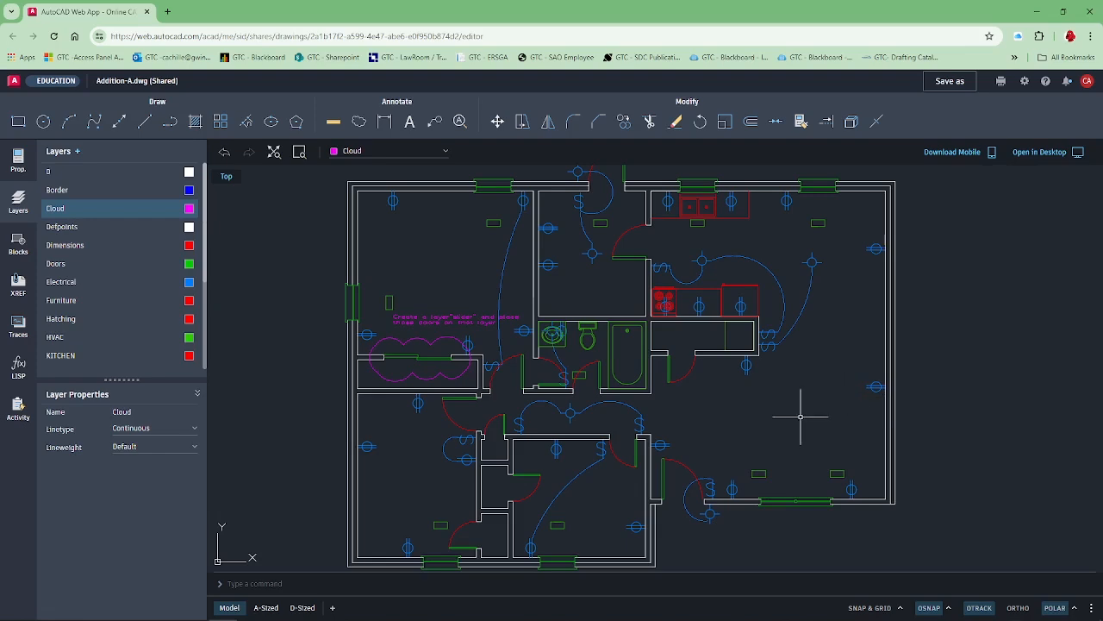
Move the left HVAC register near the large room's bottom window straight up about 3'-5 1/2" from its midpoint.
{"action": "middle_click_drag", "start_coordinate": [762, 414], "coordinate": [636, 345]}
{"action": "scroll", "coordinate": [635, 345], "scroll_direction": "up", "scroll_amount": 4}
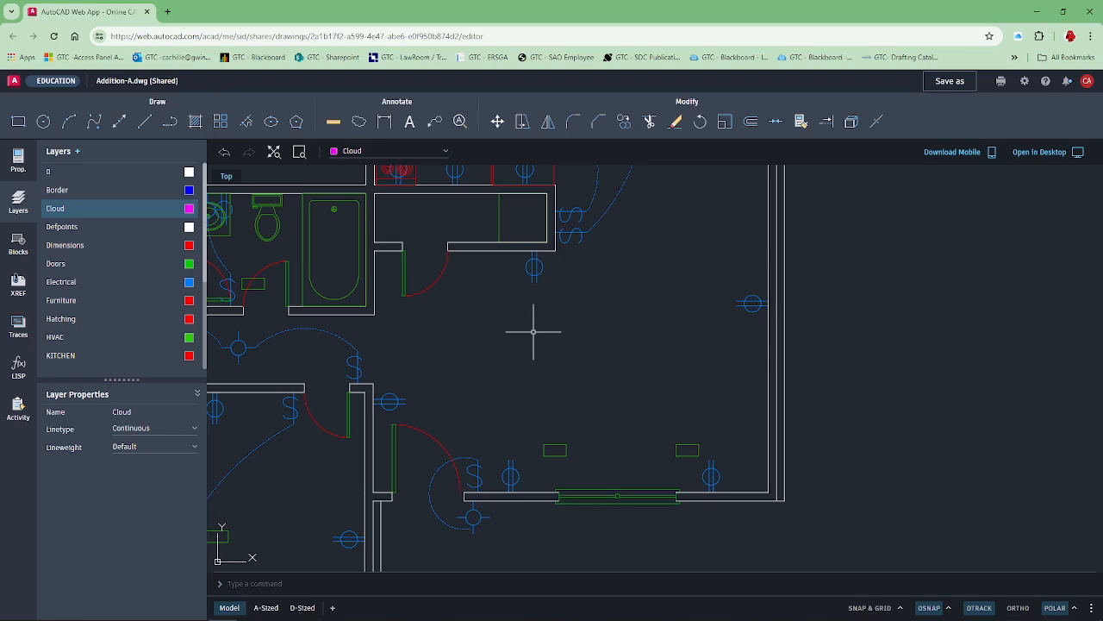
{"action": "left_click", "coordinate": [498, 123]}
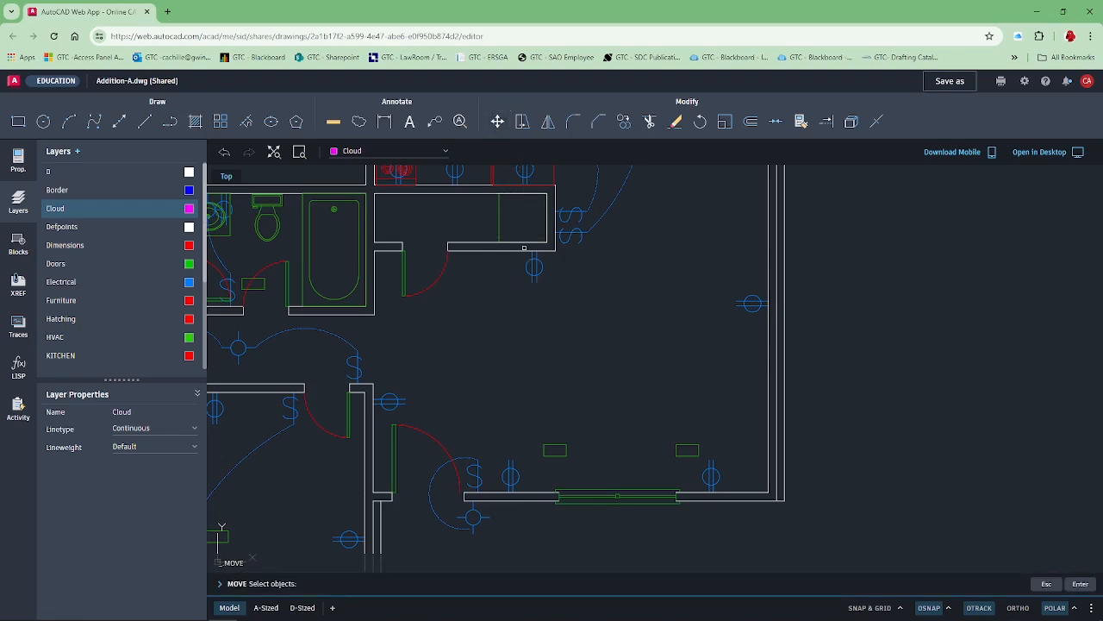
{"action": "left_click", "coordinate": [547, 447]}
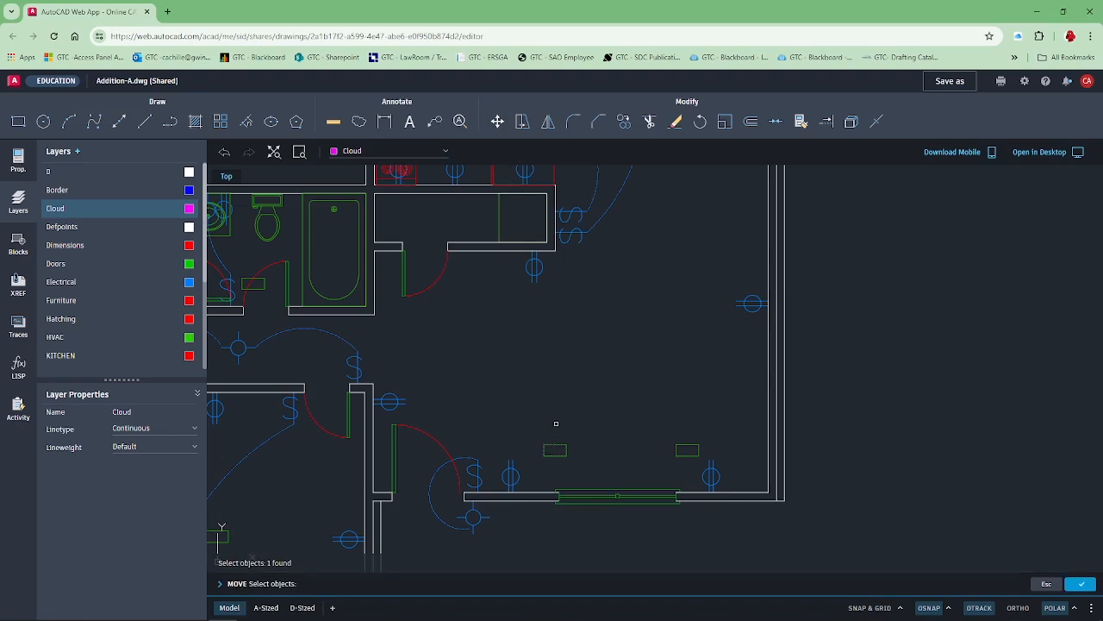
{"action": "key", "text": "Return"}
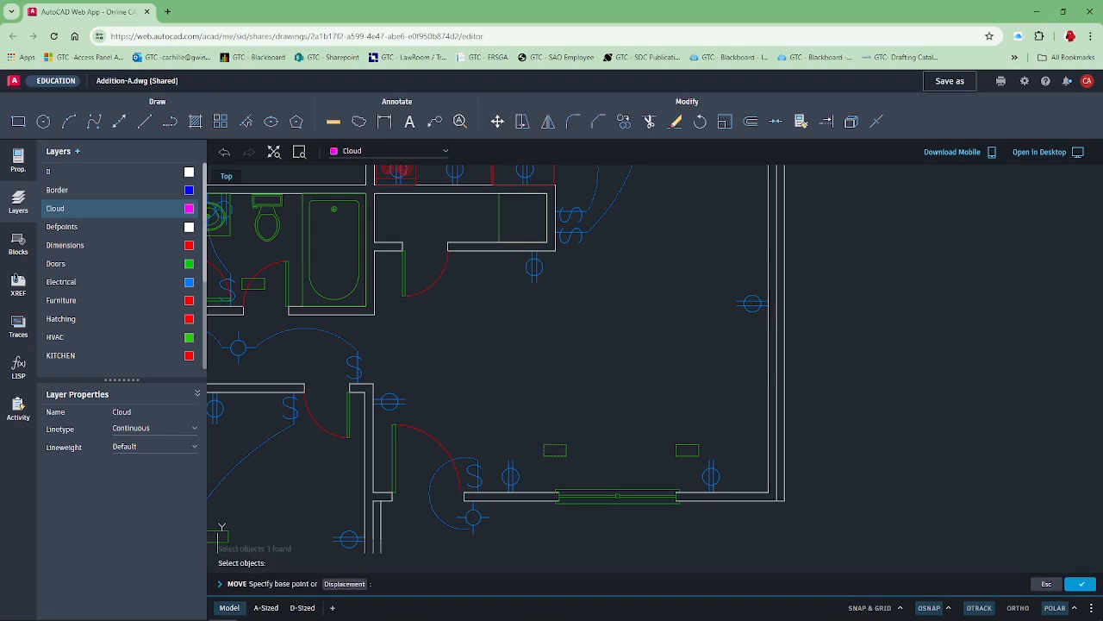
{"action": "left_click", "coordinate": [555, 451]}
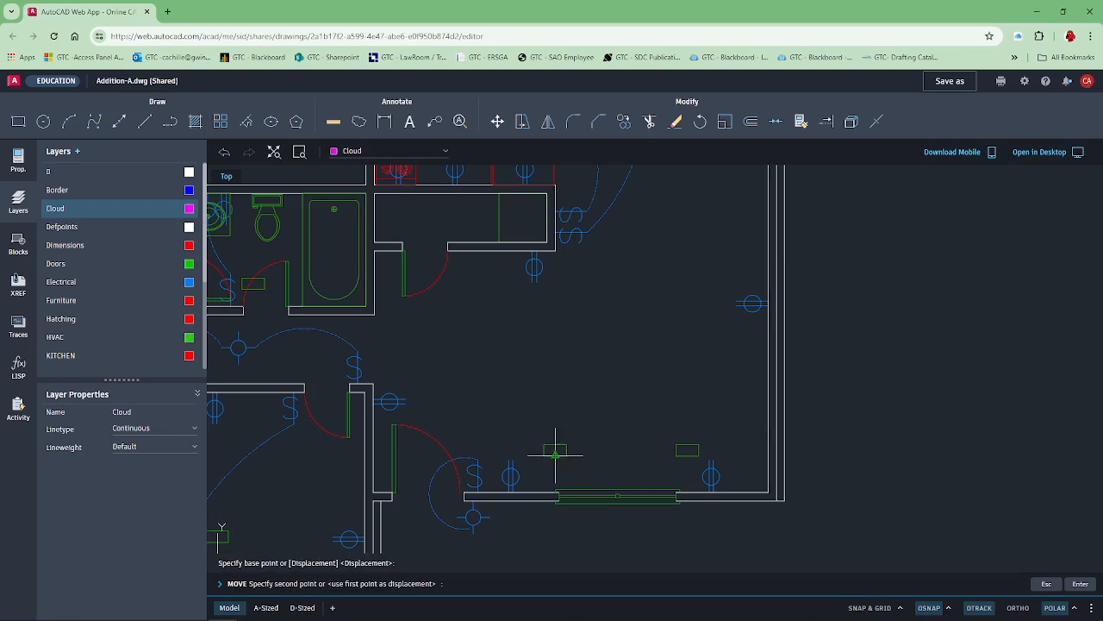
{"action": "left_click", "coordinate": [555, 377]}
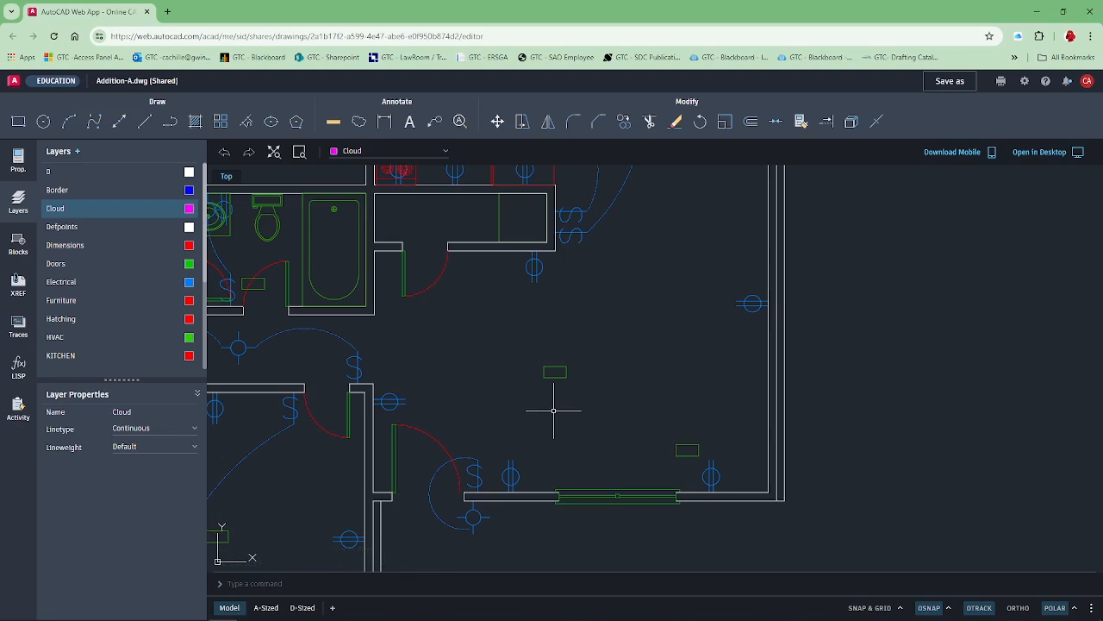
Rotate the right HVAC register near the large room's bottom window 90° about its lower-right corner.
{"action": "left_click", "coordinate": [700, 122]}
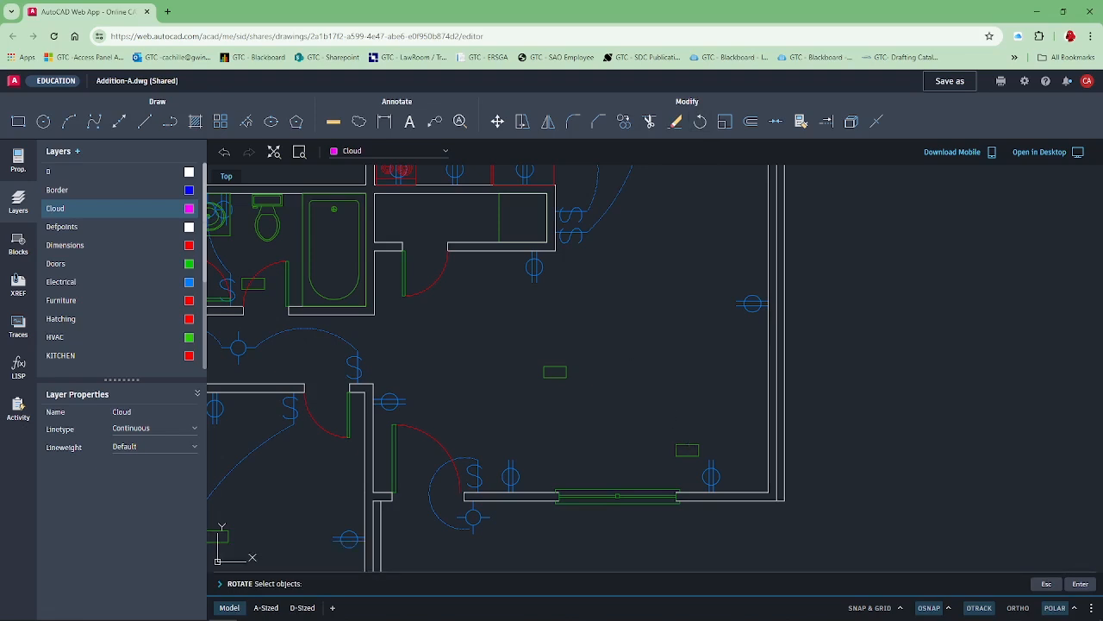
{"action": "left_click", "coordinate": [682, 444]}
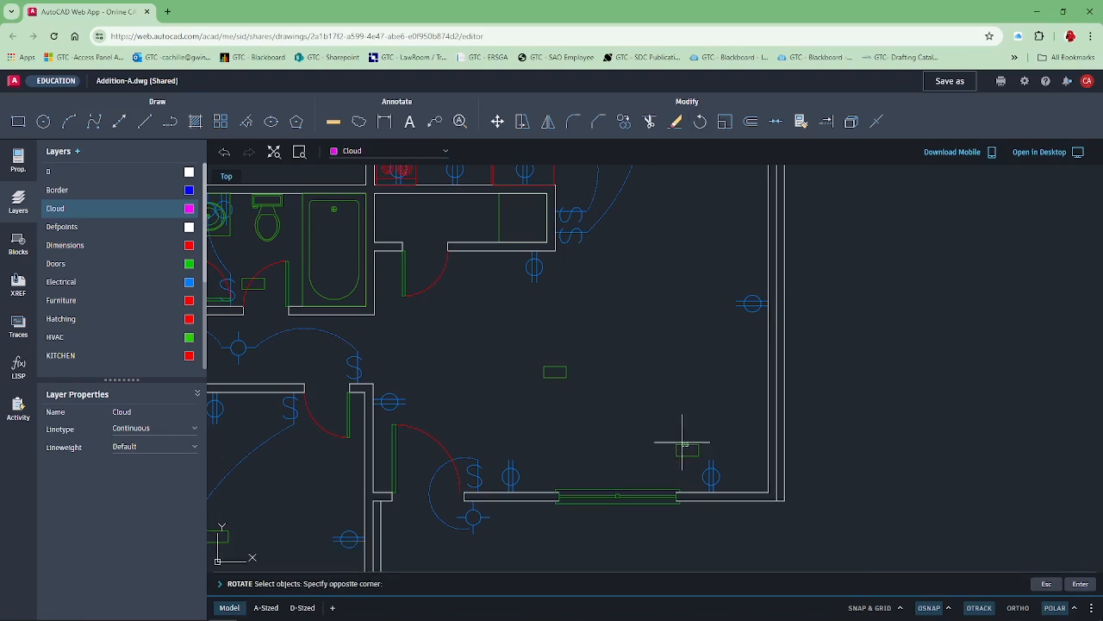
{"action": "left_click", "coordinate": [698, 454]}
{"action": "key", "text": "Return"}
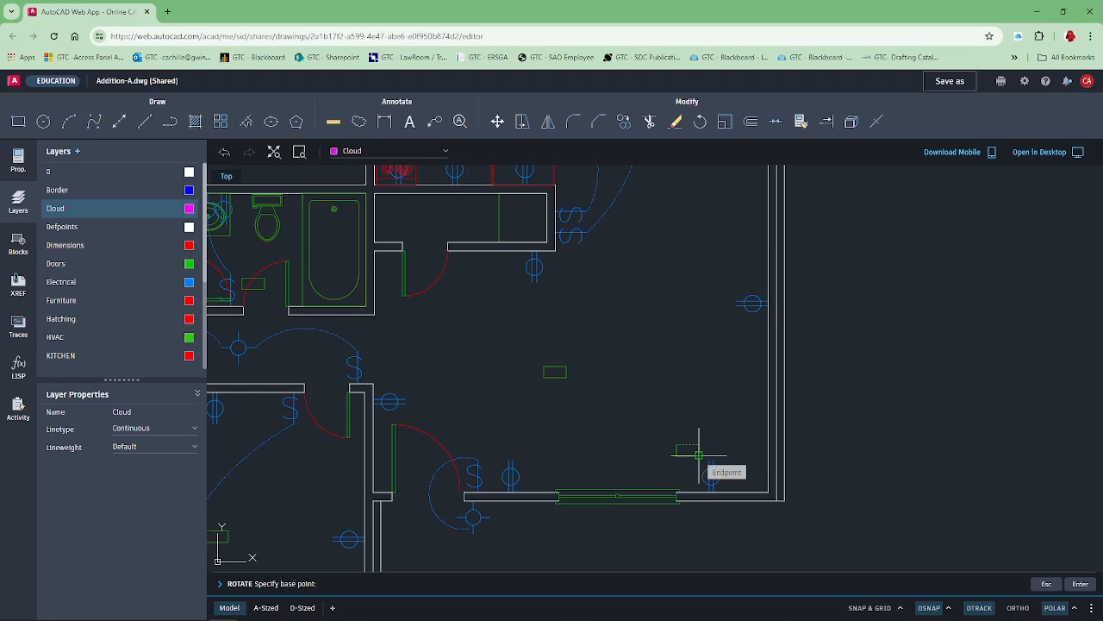
{"action": "left_click", "coordinate": [698, 454]}
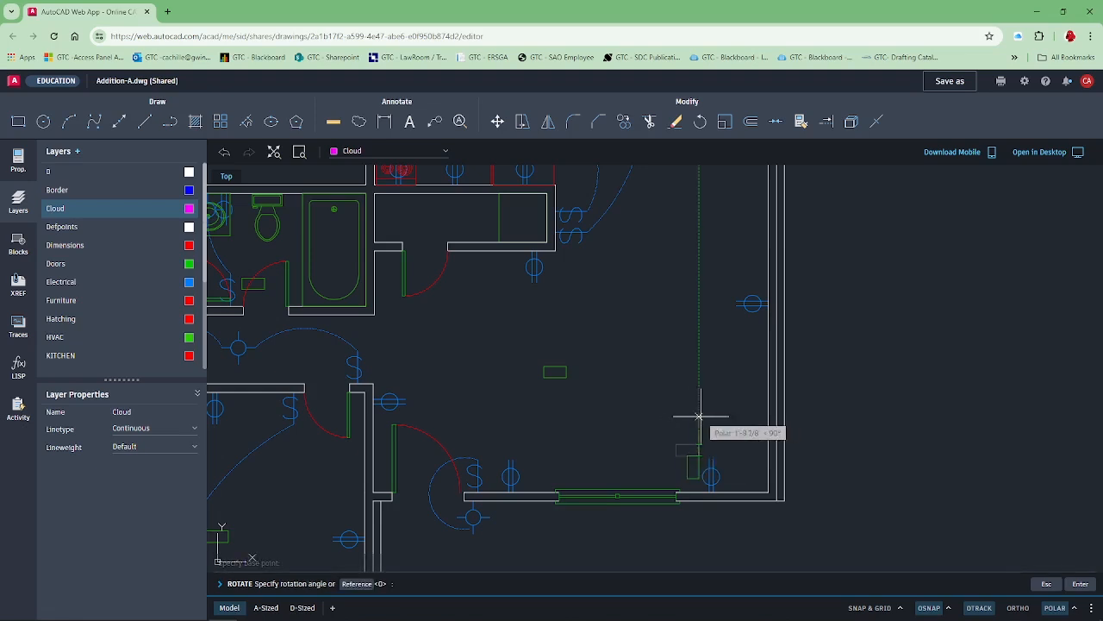
{"action": "left_click", "coordinate": [700, 416]}
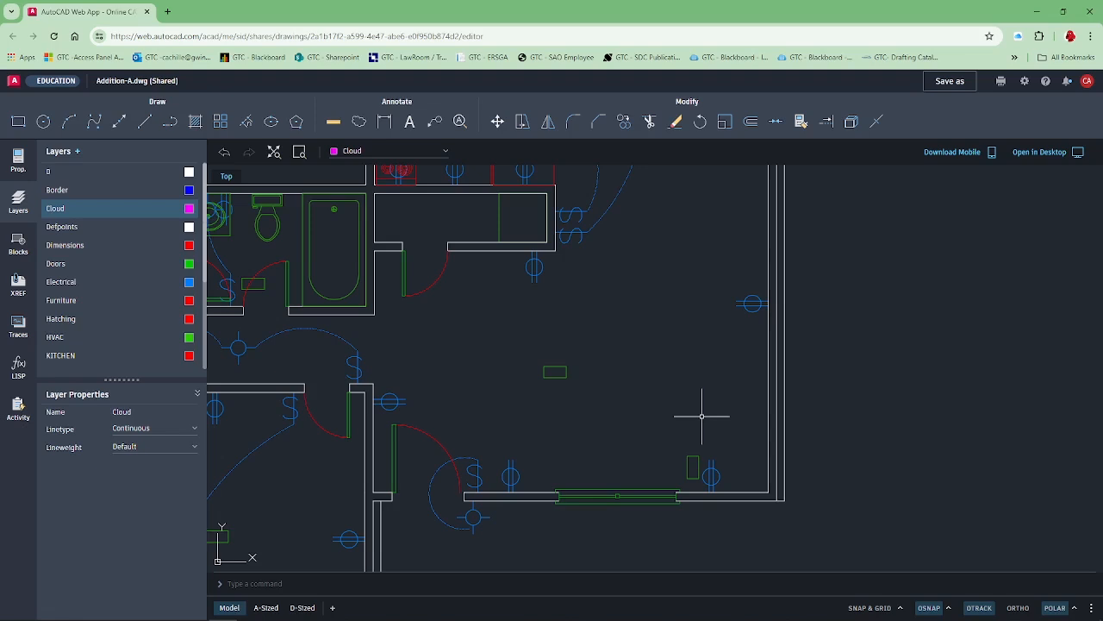
Move the upright HVAC register near the large room's lower-right corner straight up about 4 feet.
{"action": "left_click", "coordinate": [497, 121]}
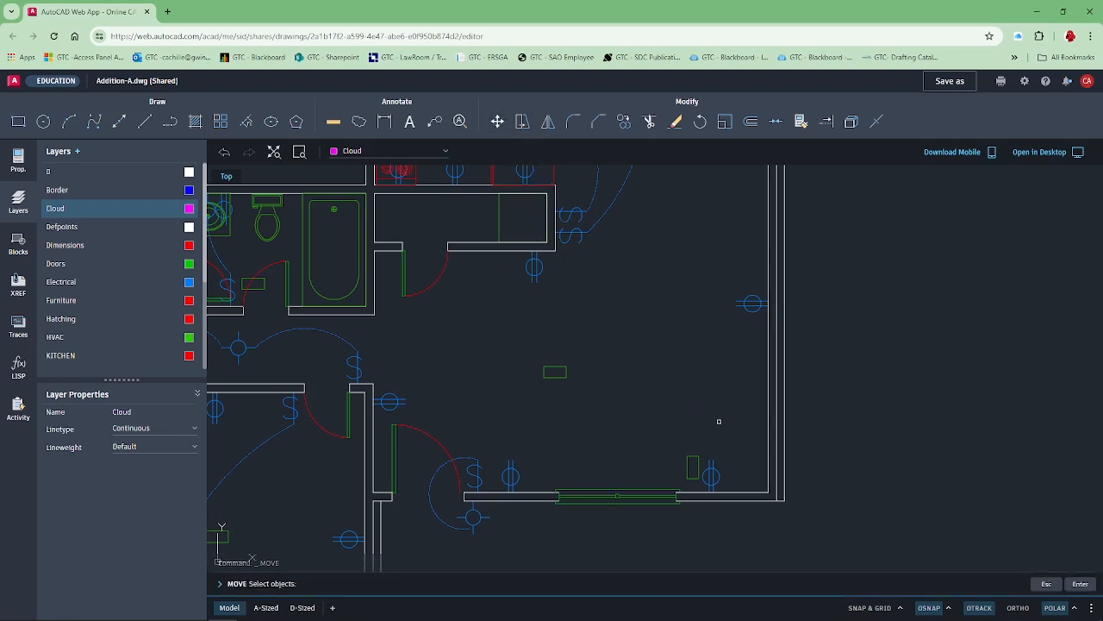
{"action": "left_click", "coordinate": [691, 459]}
{"action": "key", "text": "Return"}
{"action": "left_click", "coordinate": [694, 452]}
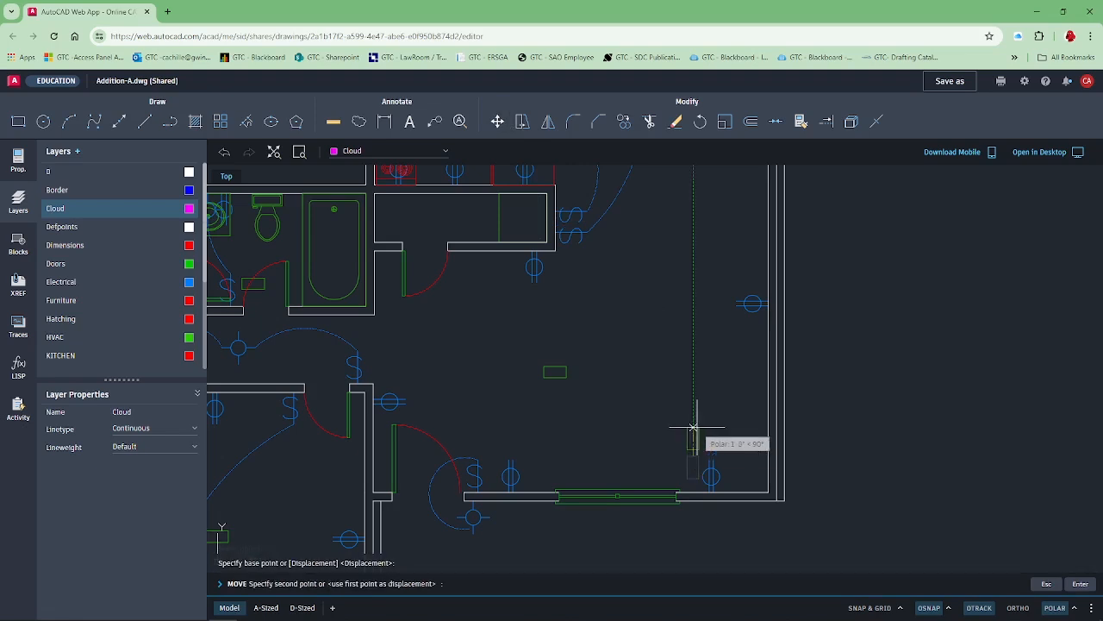
{"action": "left_click", "coordinate": [692, 365]}
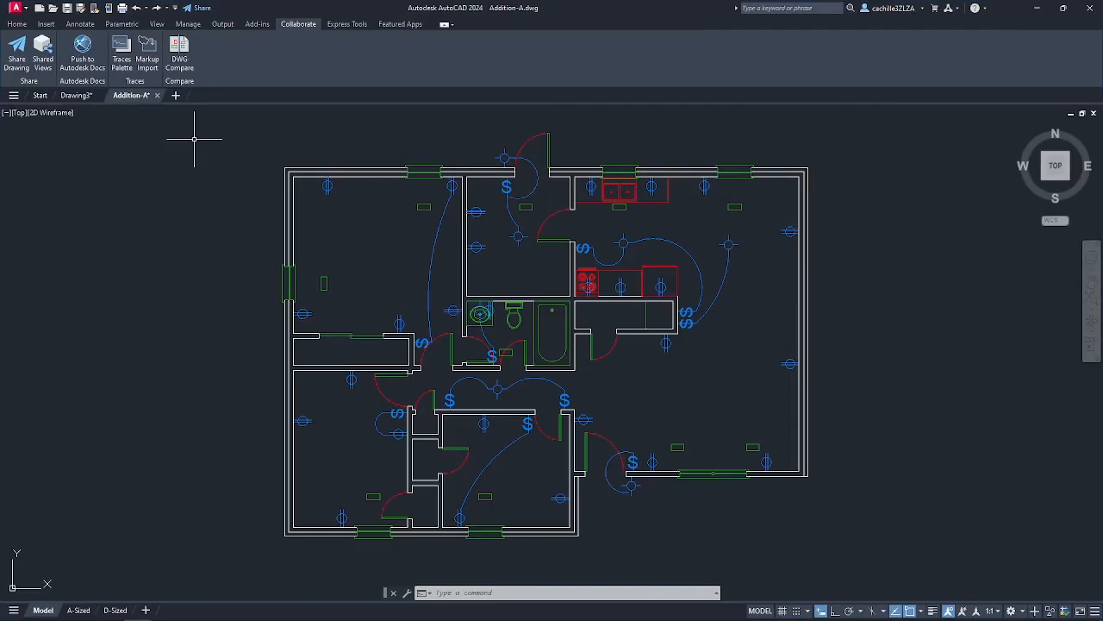
Switch to desktop AutoCAD and close the Addition-A drawing.
{"action": "left_click", "coordinate": [157, 95]}
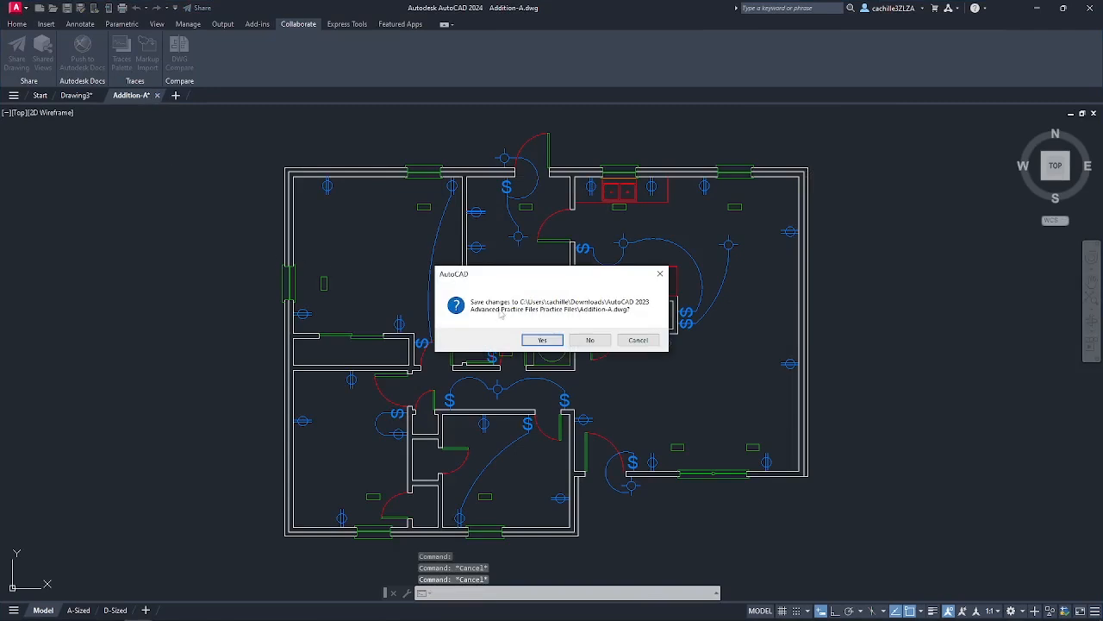